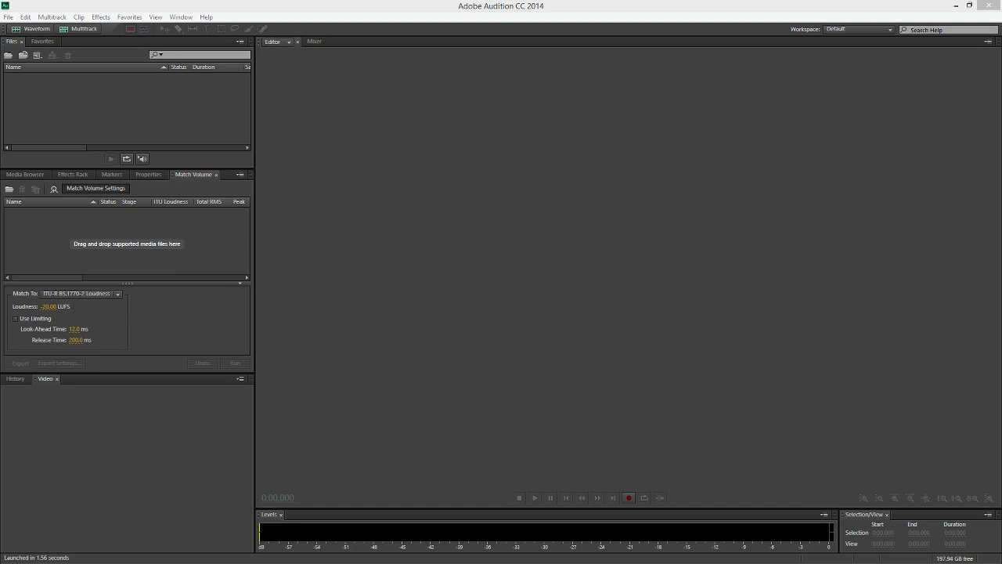
Step: Bring up the DXTory folder, widen its window and permanently delete the old Minecraft WAV file
left_click_drag(1001, 24, 550, 125)
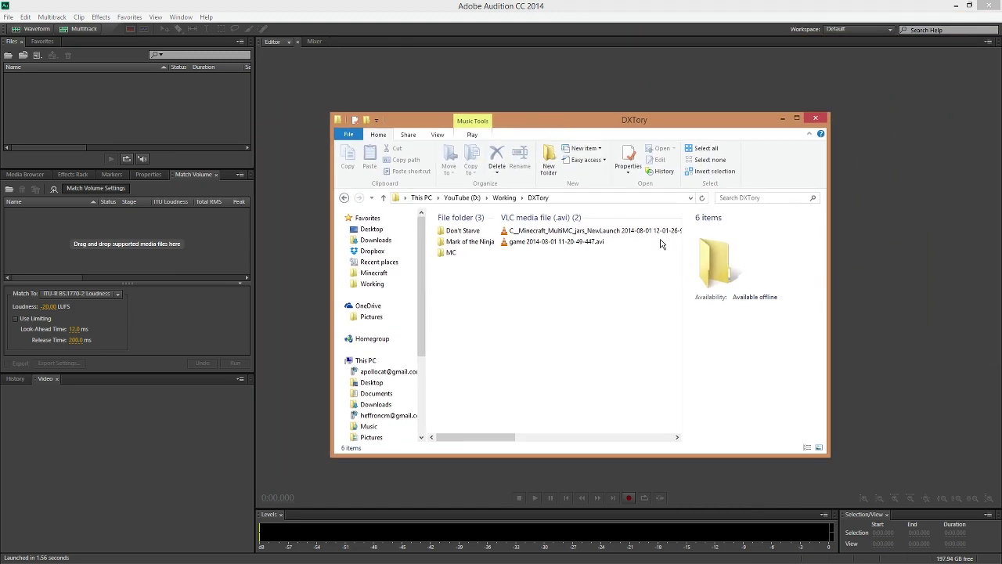
left_click(831, 218)
key("alt+Tab")
left_click_drag(332, 349, 29, 349)
left_click_drag(591, 323, 574, 161)
key("shift+Delete")
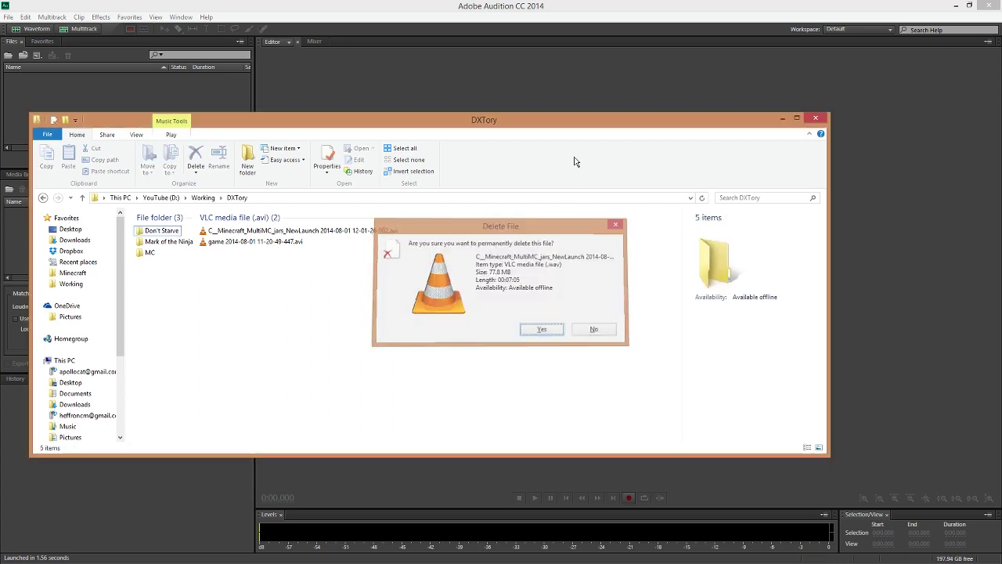
key("Return")
left_click(326, 231)
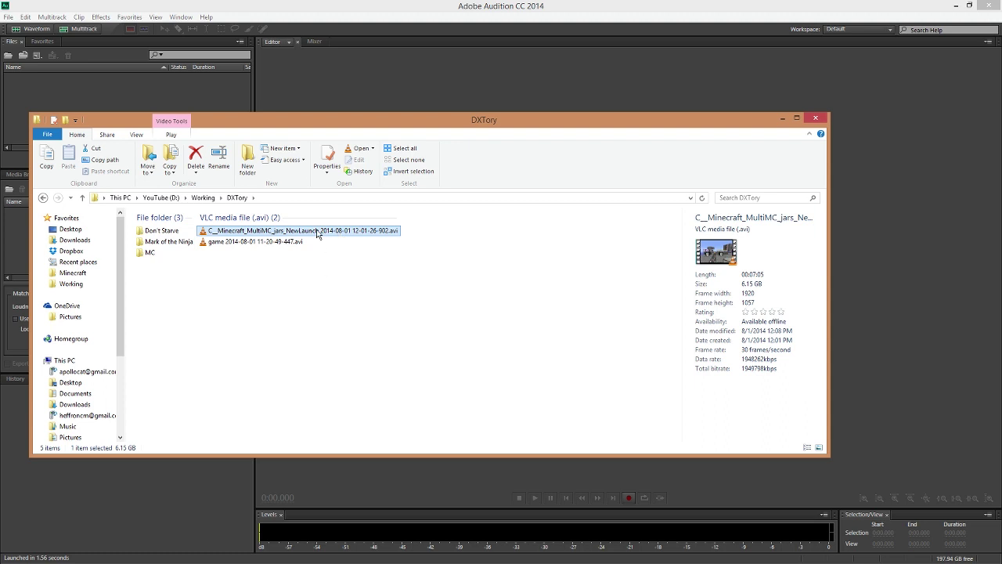
right_click(317, 231)
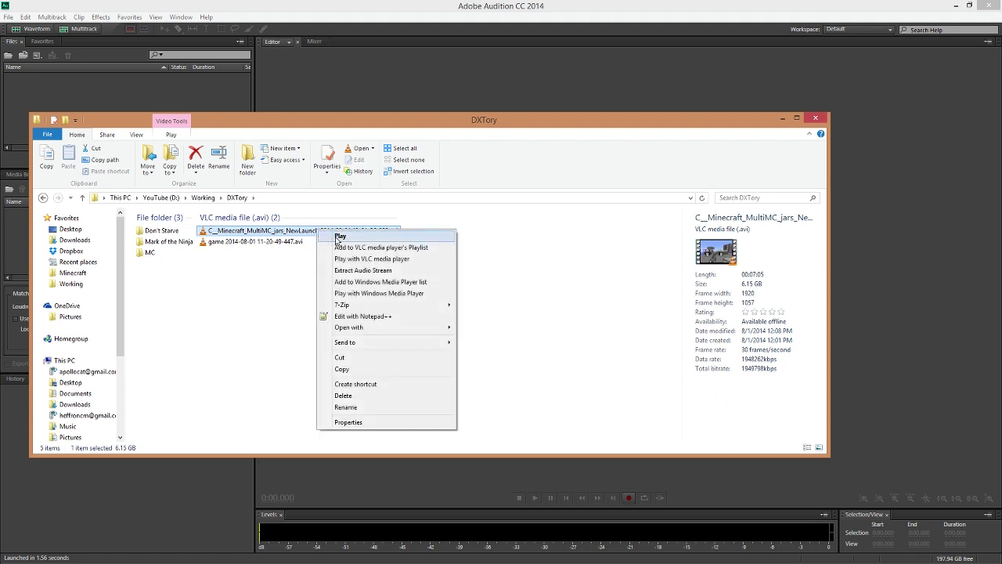
left_click(391, 271)
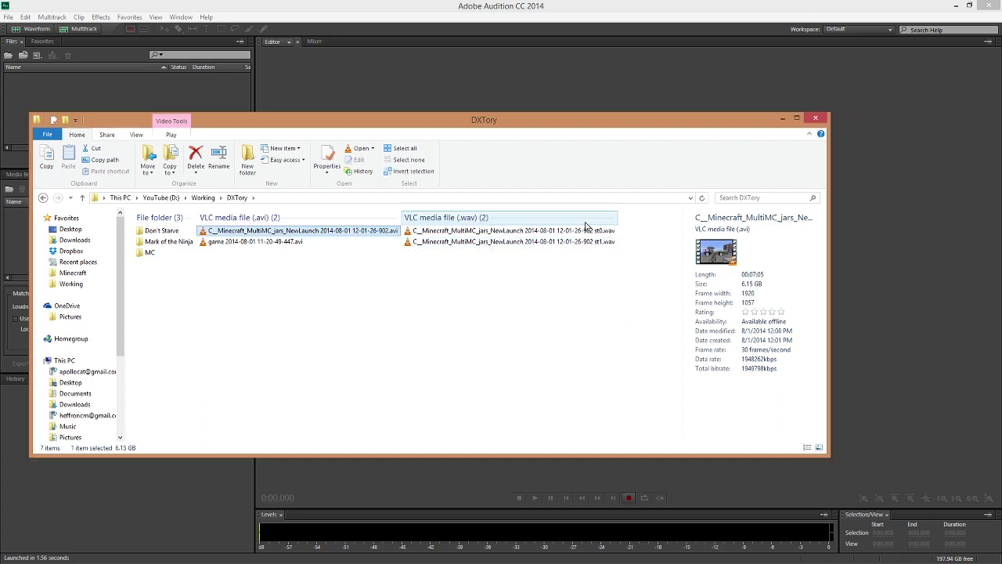
Step: Permanently delete the extracted WAV file ending in st0 from the DXTory folder
left_click(588, 230)
left_click(588, 246, "shift")
left_click(589, 246, "ctrl")
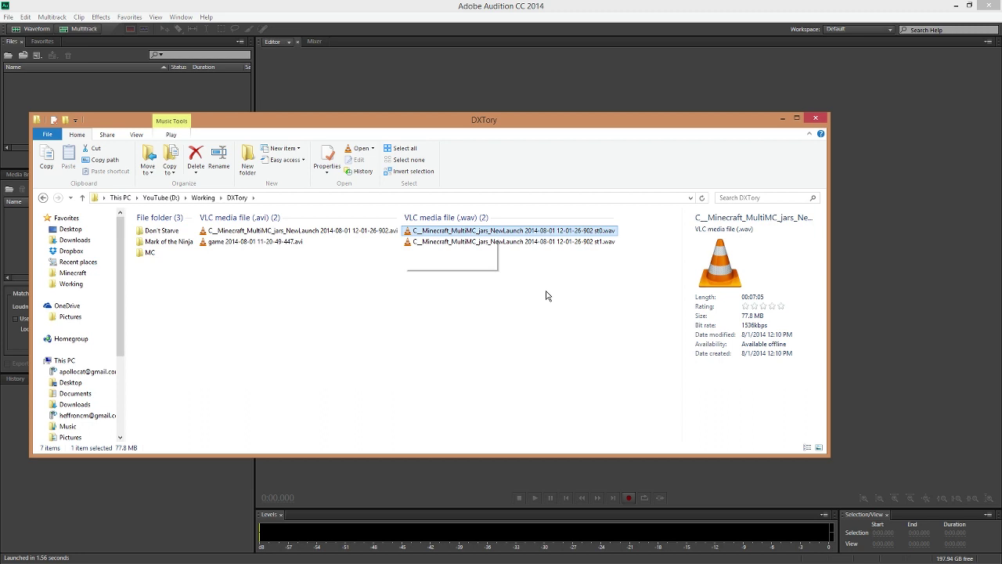
key("Down")
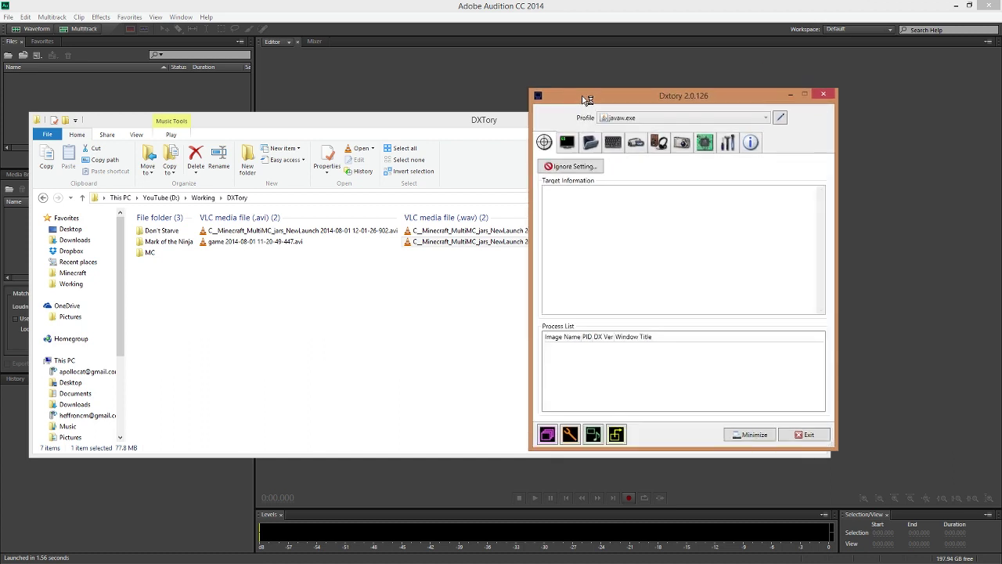
left_click(826, 93)
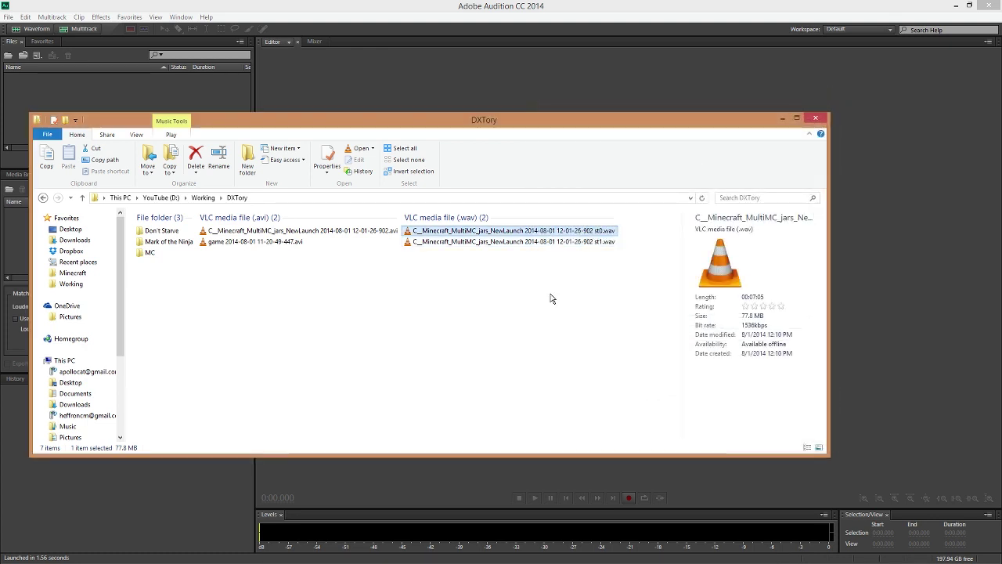
key("shift+Delete")
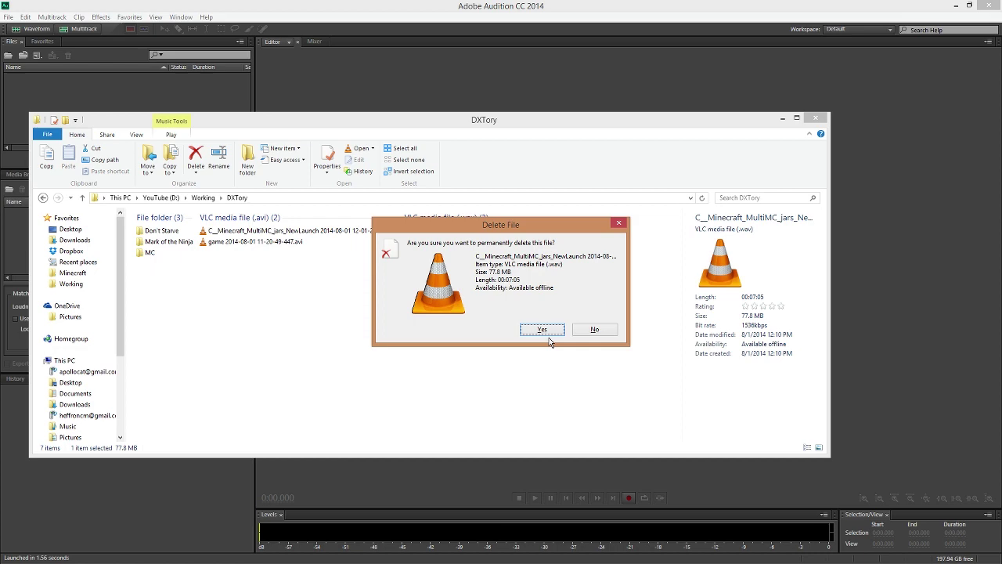
left_click(545, 330)
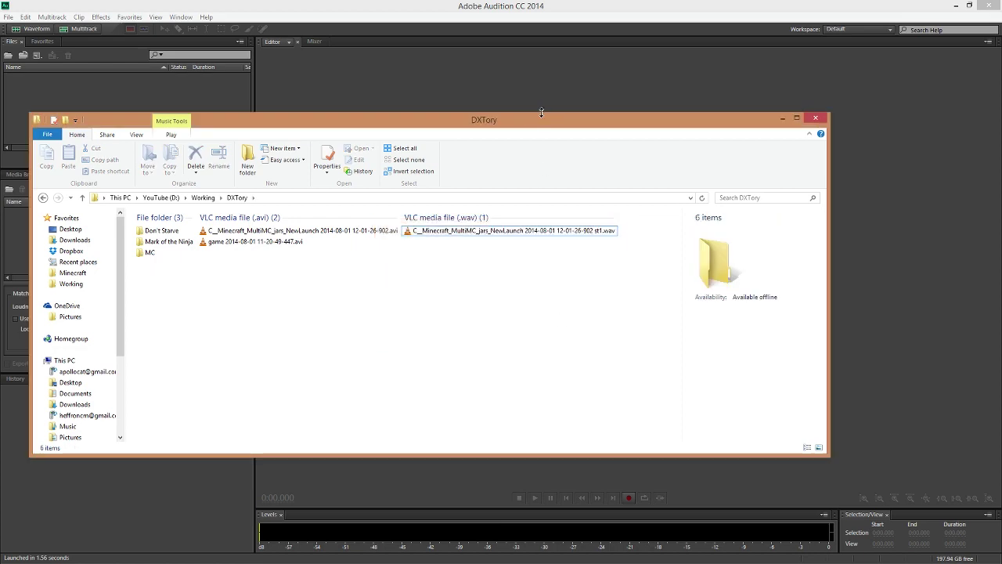
Step: Import the extracted WAV file ending in st1 from the DXTory folder into the Adobe Audition editor
left_click_drag(523, 123, 589, 160)
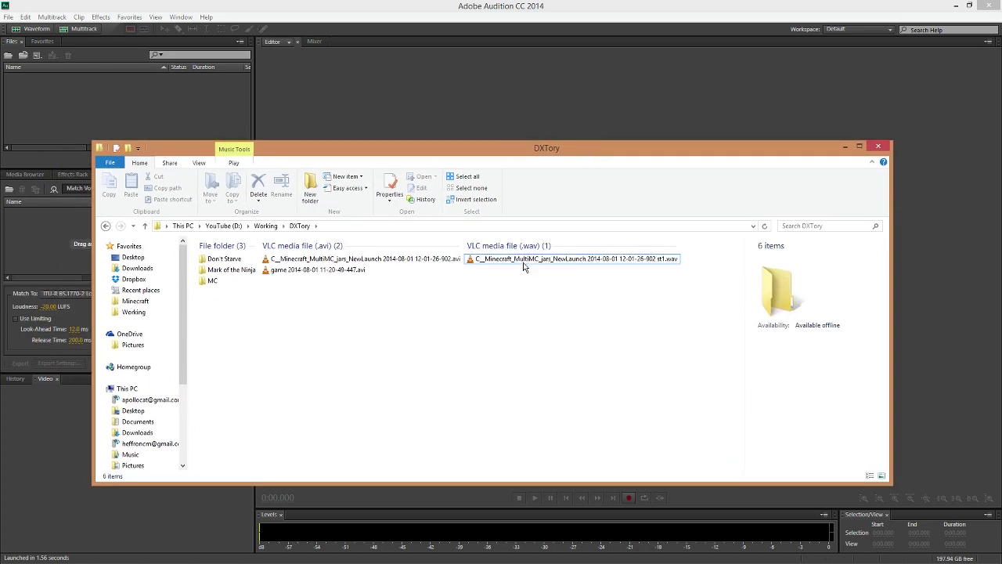
left_click_drag(525, 268, 534, 102)
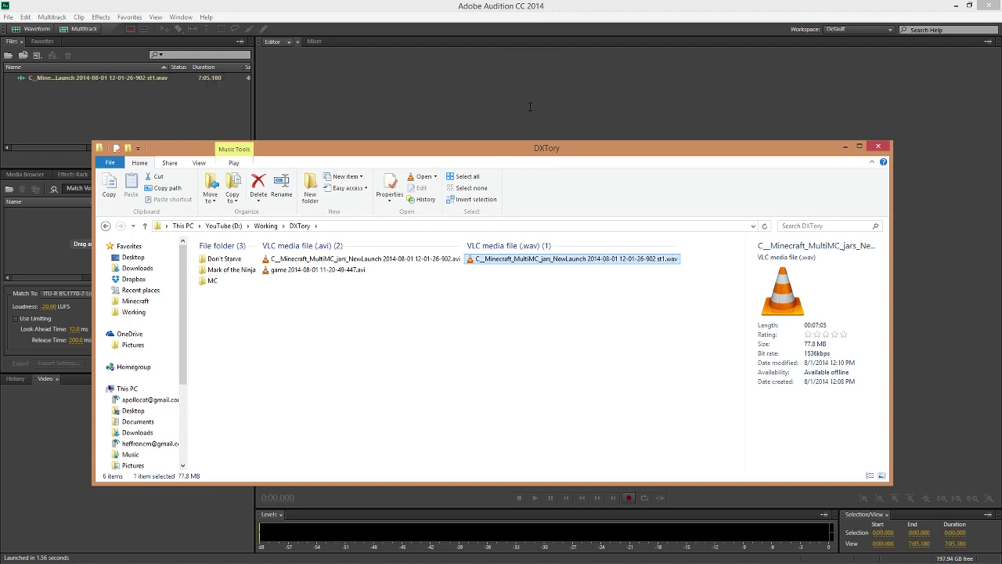
left_click(481, 9)
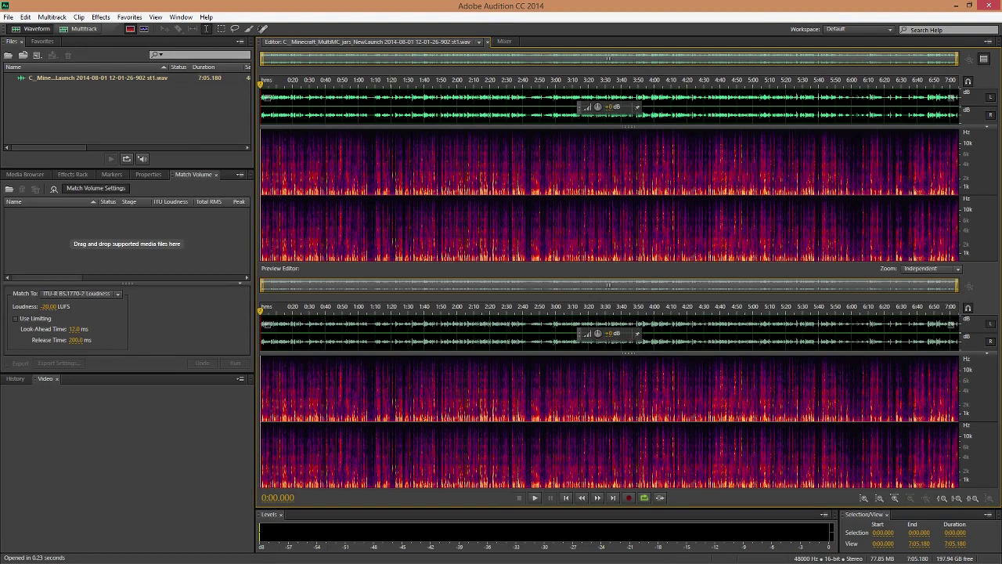
Step: Play the quiet passage between the speech after 1:05 and select it from about 1:05.1 to 1:09.8
left_click(67, 32)
scroll(351, 81, "up", 10)
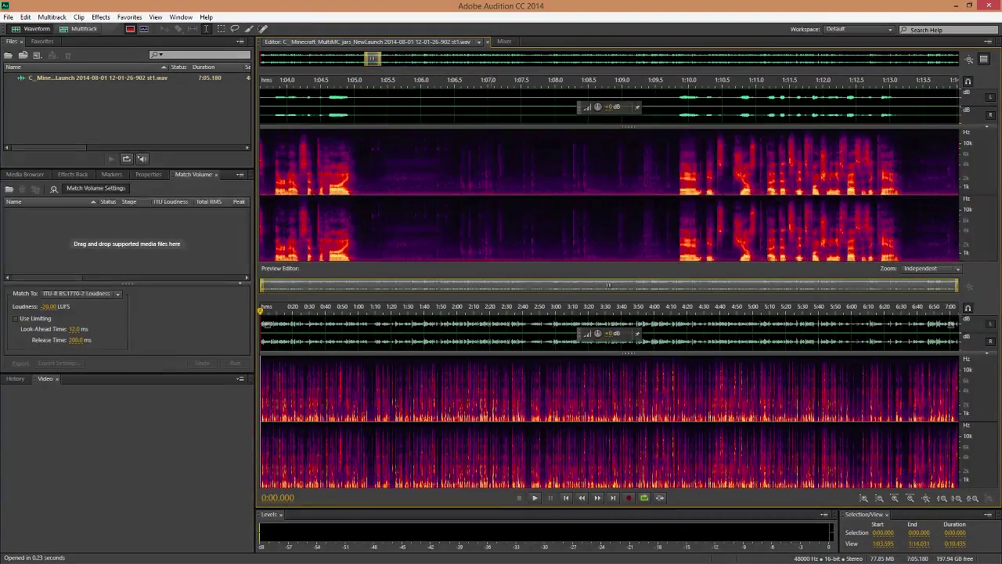
left_click(312, 180)
key("space")
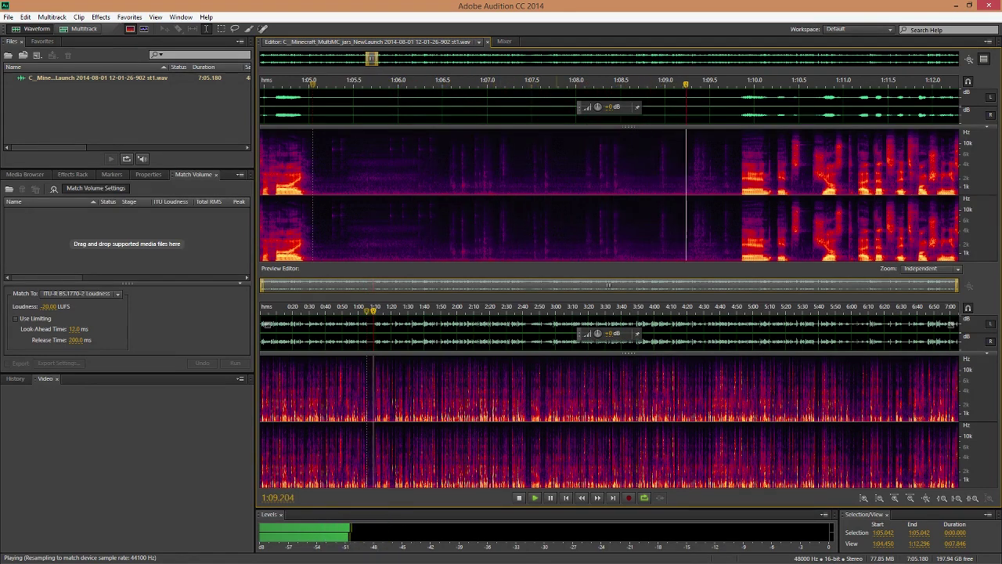
key("space")
left_click_drag(736, 156, 317, 156)
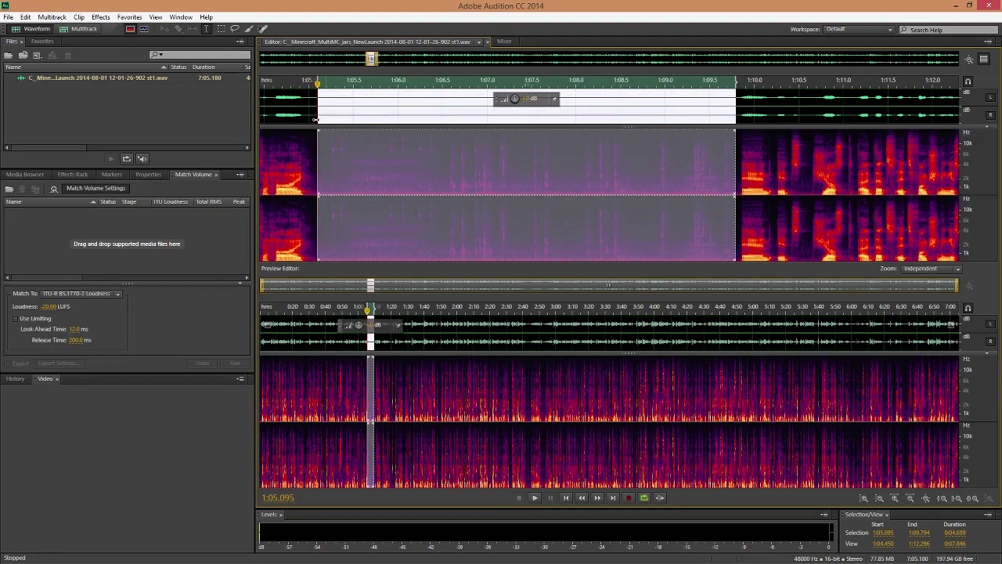
Step: Open the Noise Reduction (process) effect and capture a noise print from the selected quiet passage
left_click(97, 18)
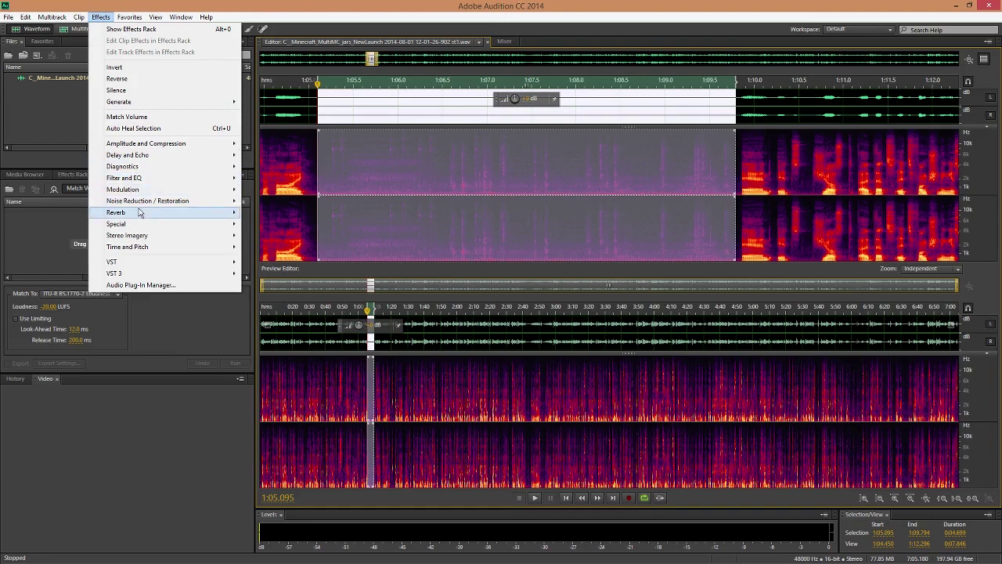
mouse_move(142, 201)
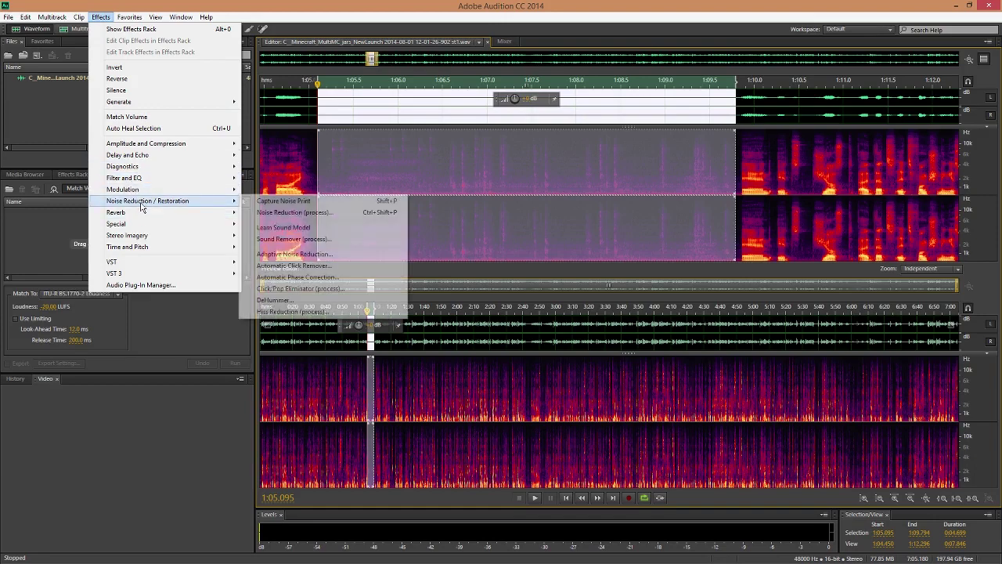
left_click(317, 212)
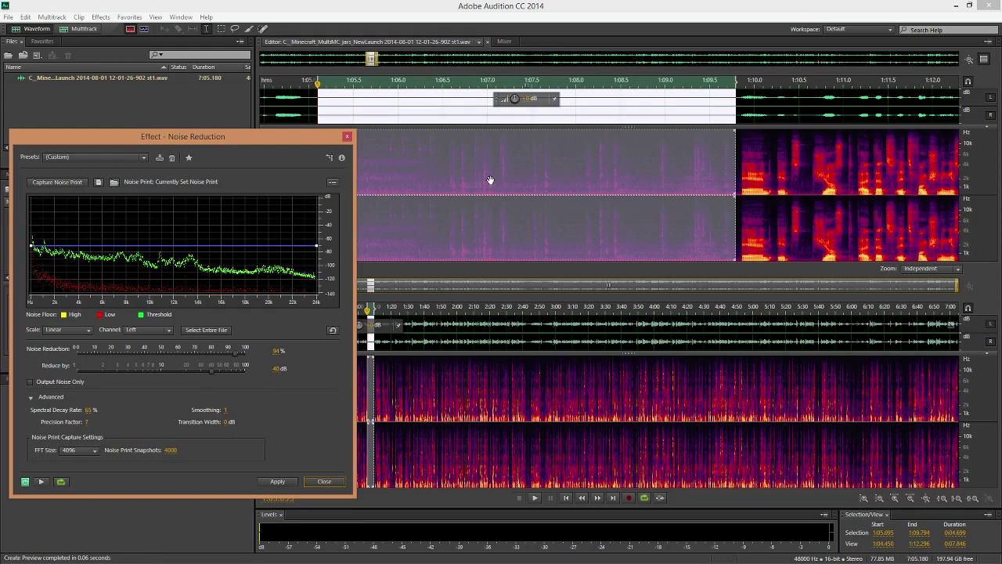
left_click(60, 183)
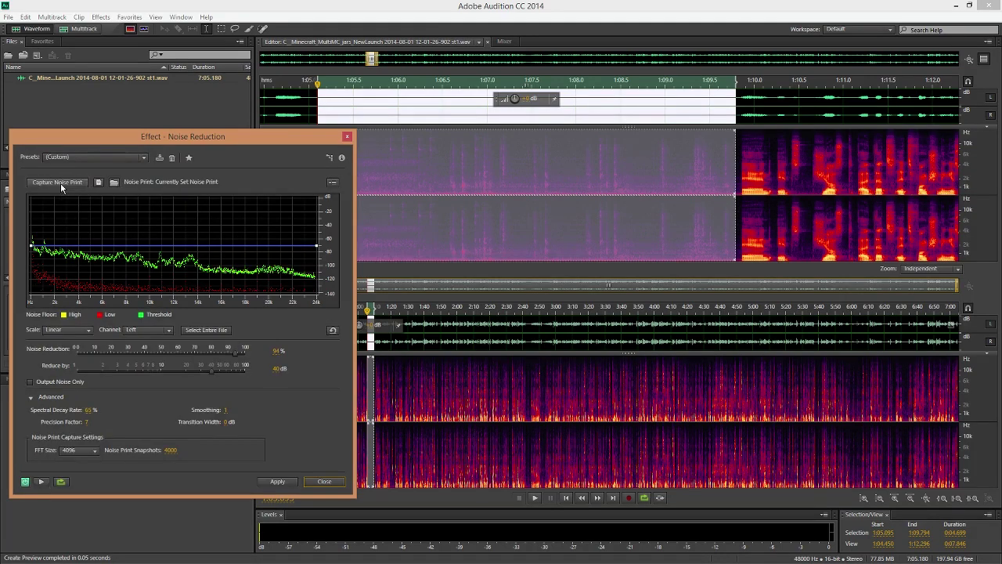
Step: Select the entire audio file and briefly play it with the noise reduction preview
left_click(507, 28)
key("ctrl+a")
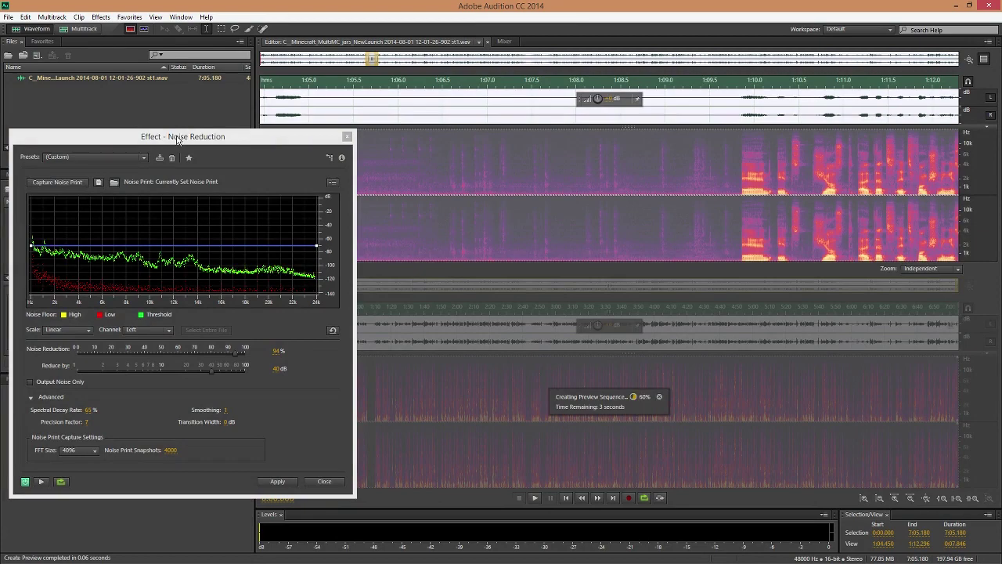
left_click_drag(178, 139, 206, 95)
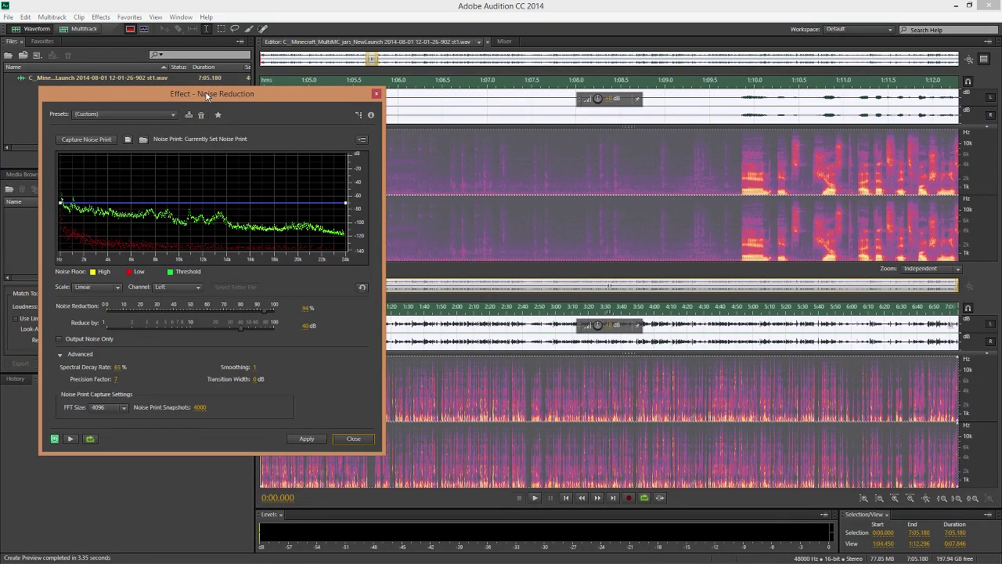
key("space")
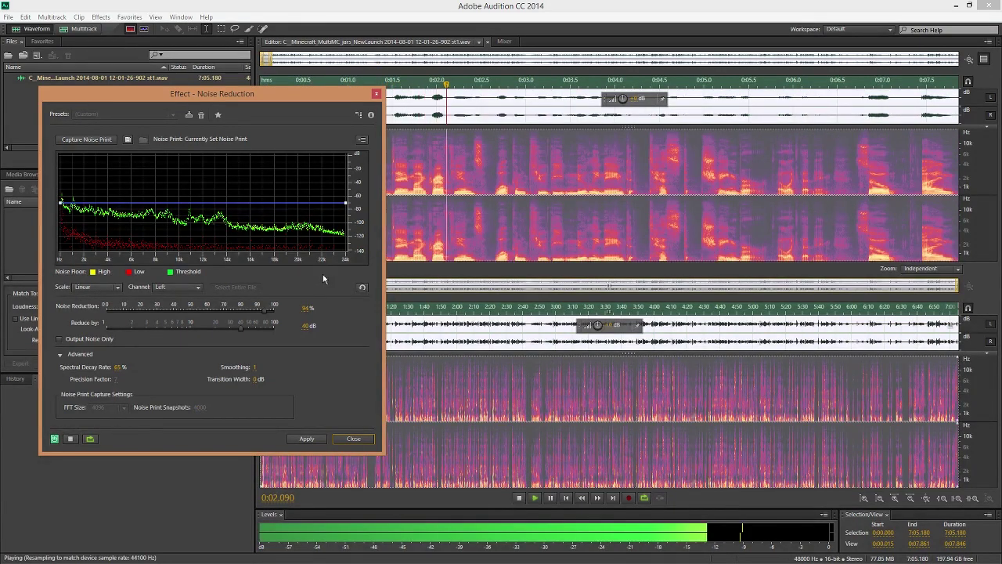
key("space")
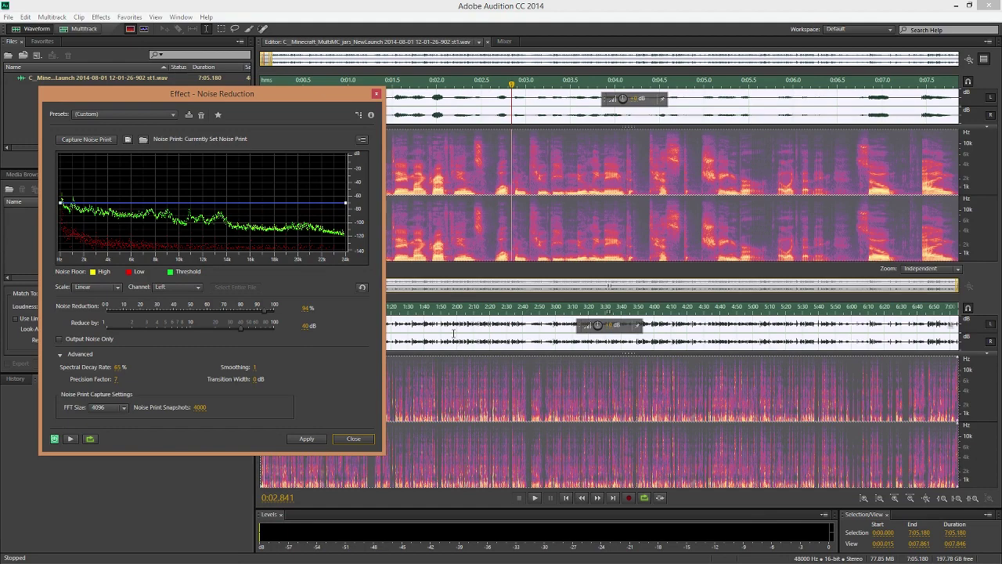
Step: Move the Noise Reduction dialog off the start of the preview waveform and select about the first 2.85 seconds
left_click_drag(326, 92, 805, 58)
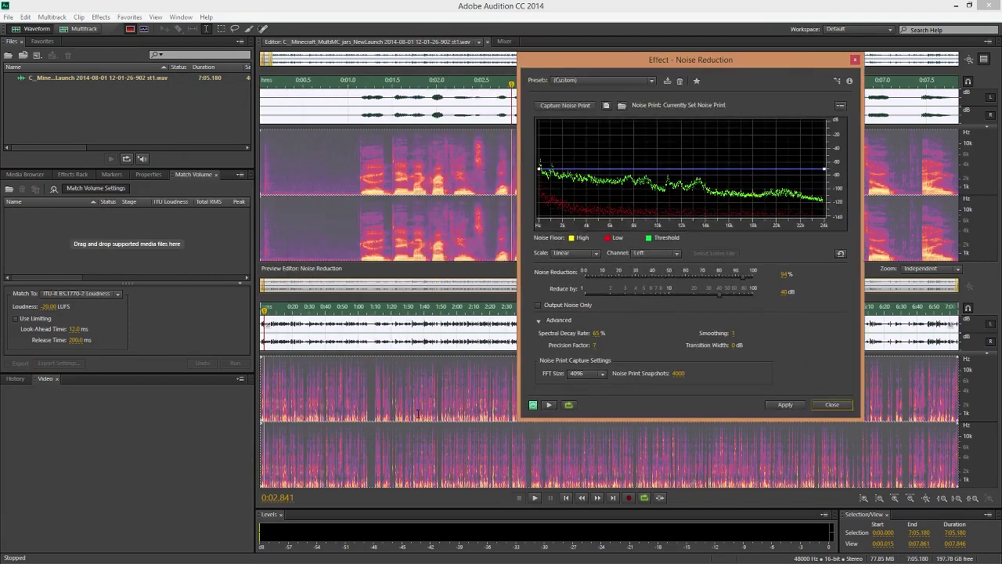
left_click(368, 445)
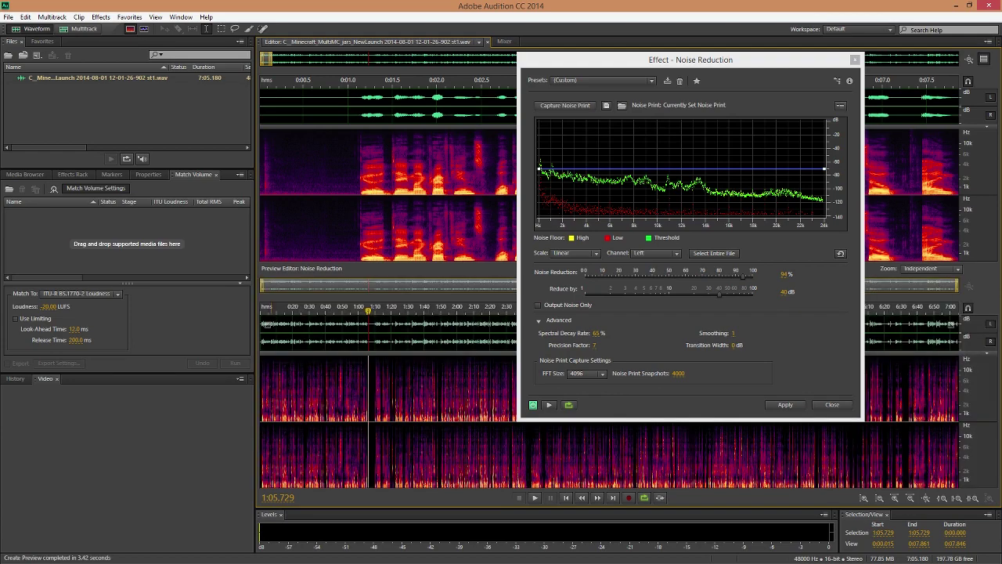
scroll(277, 445, "up", 8)
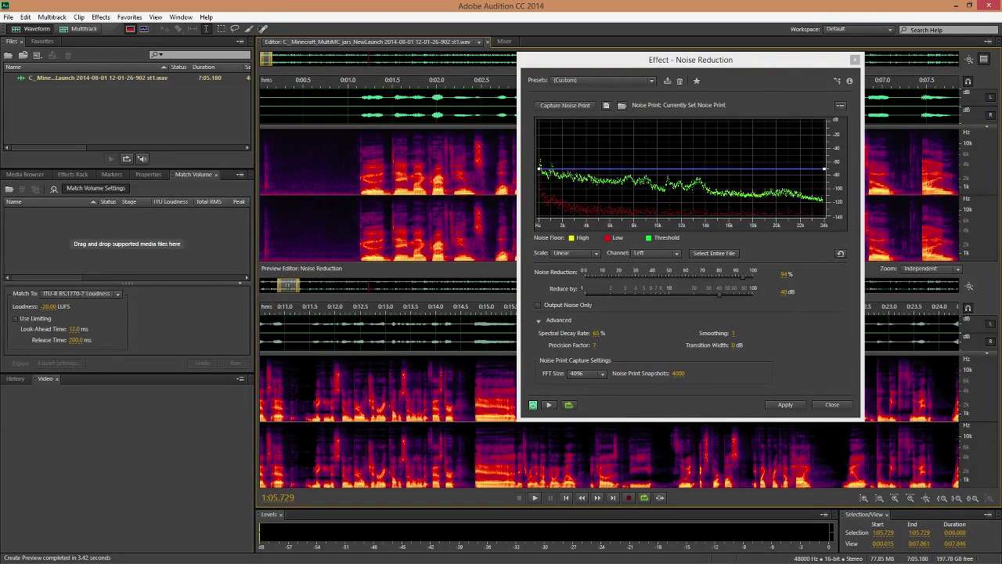
scroll(277, 445, "up", 2)
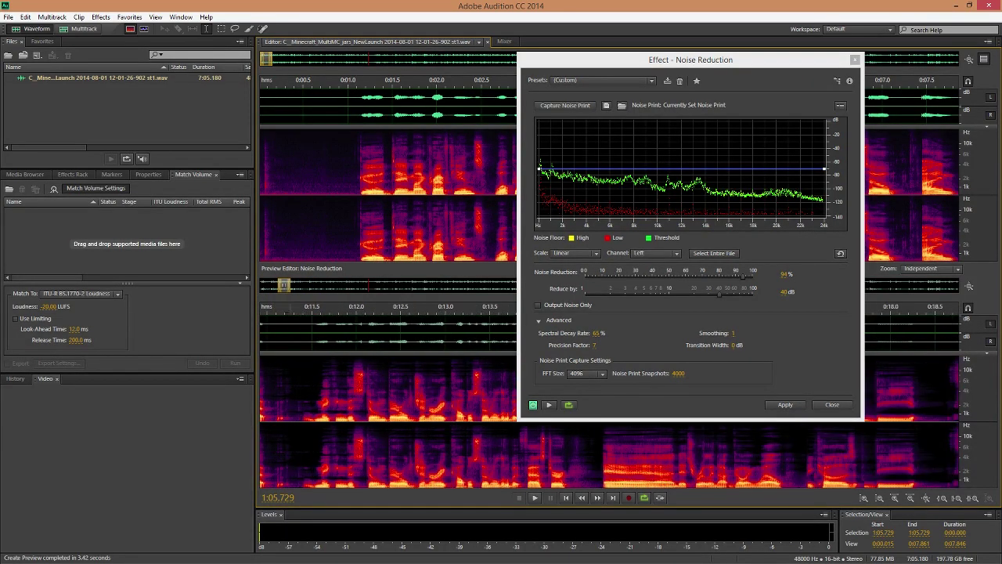
left_click_drag(278, 282, 259, 282)
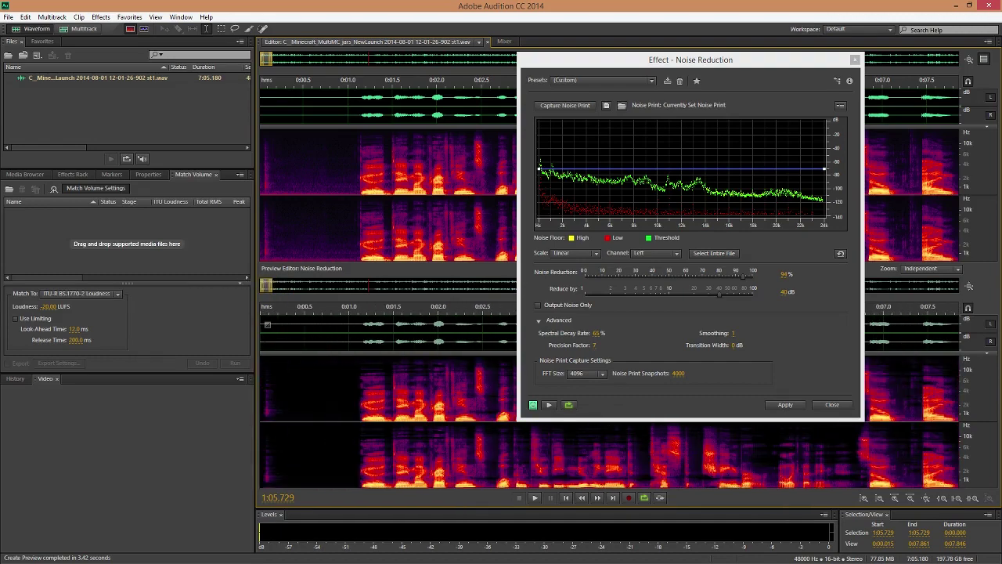
left_click(258, 414)
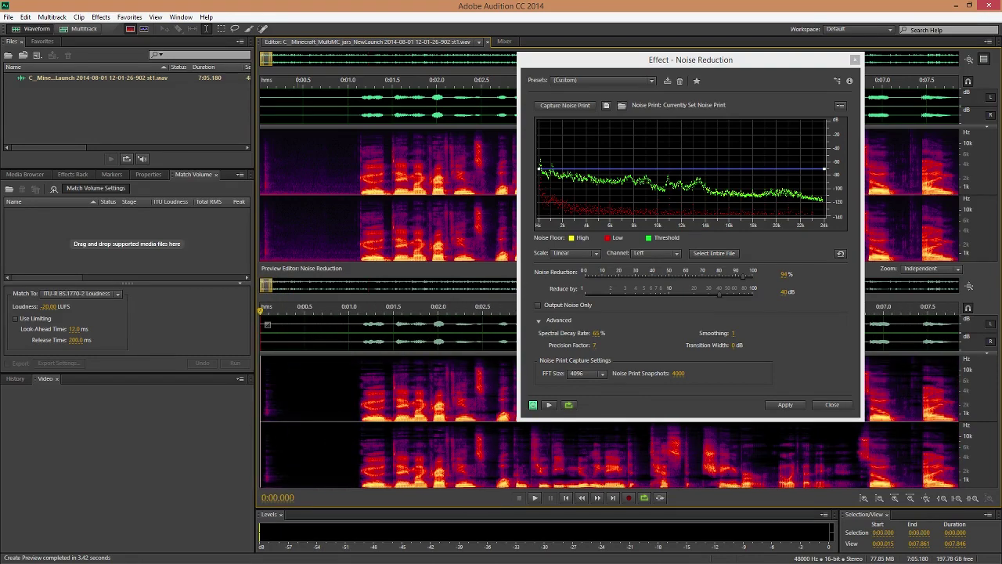
left_click_drag(260, 411, 514, 411)
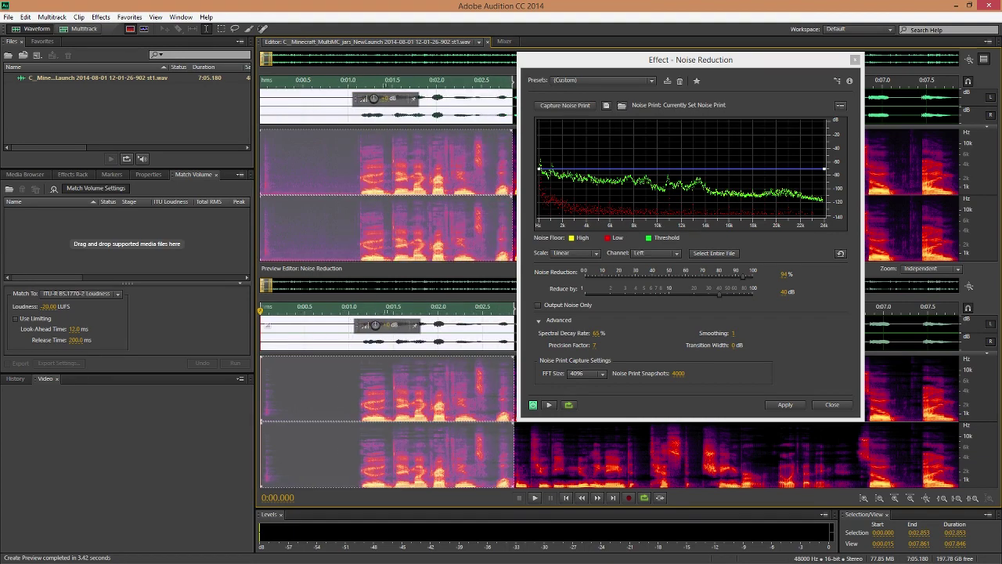
Step: Compare the selection's playback with noise reduction on and bypassed, shortening the selection to end at 0:02.593
key("space")
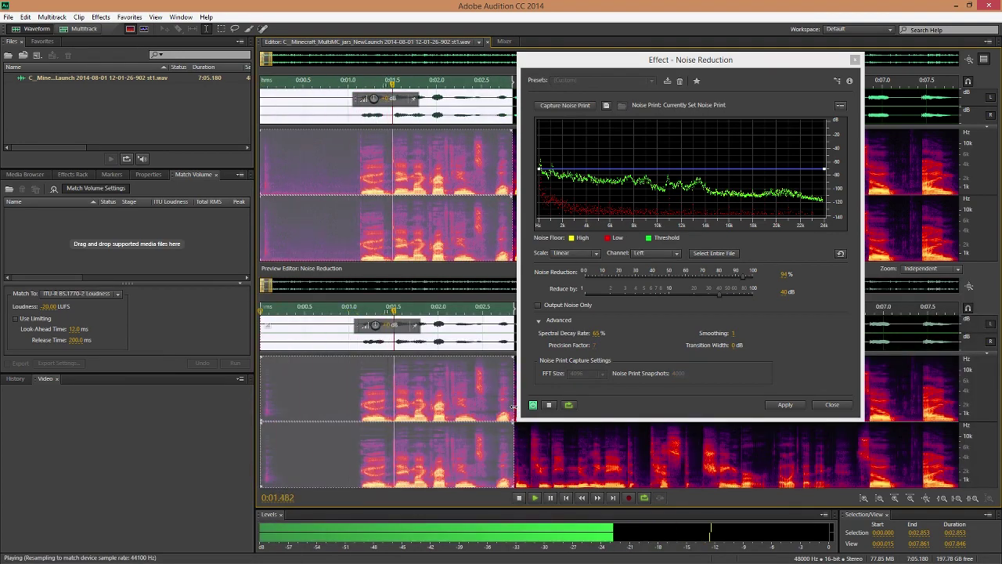
key("space")
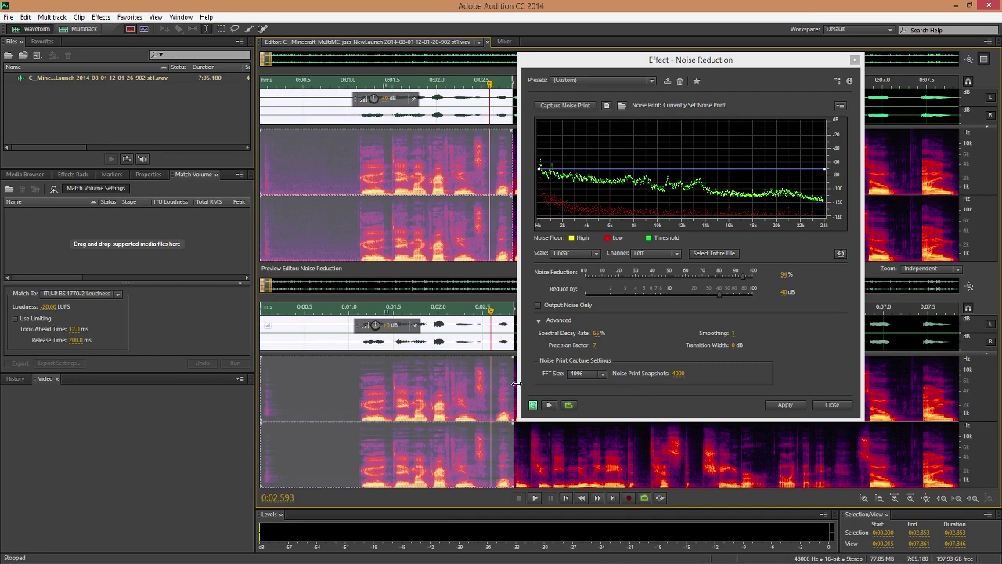
left_click_drag(514, 384, 490, 386)
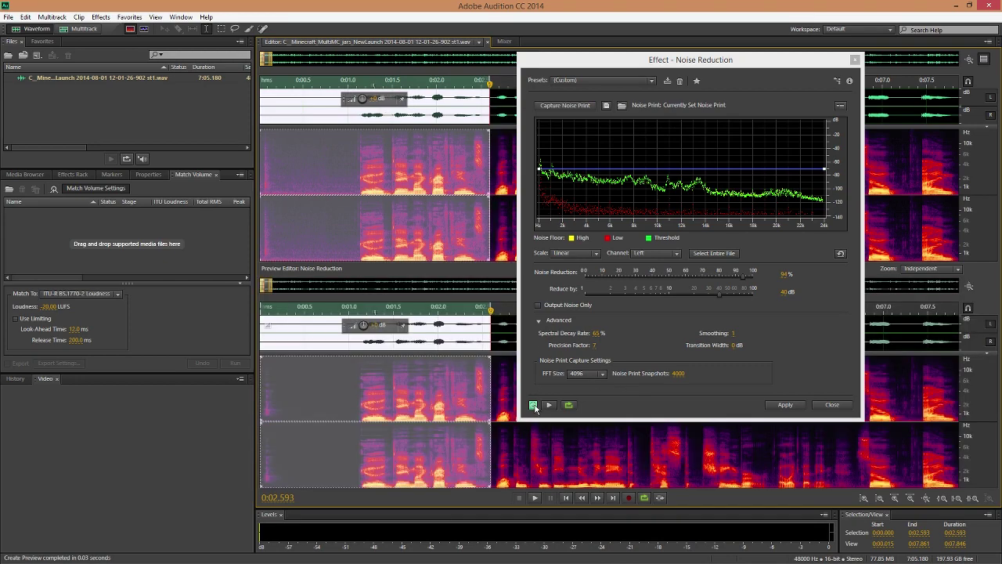
key("space")
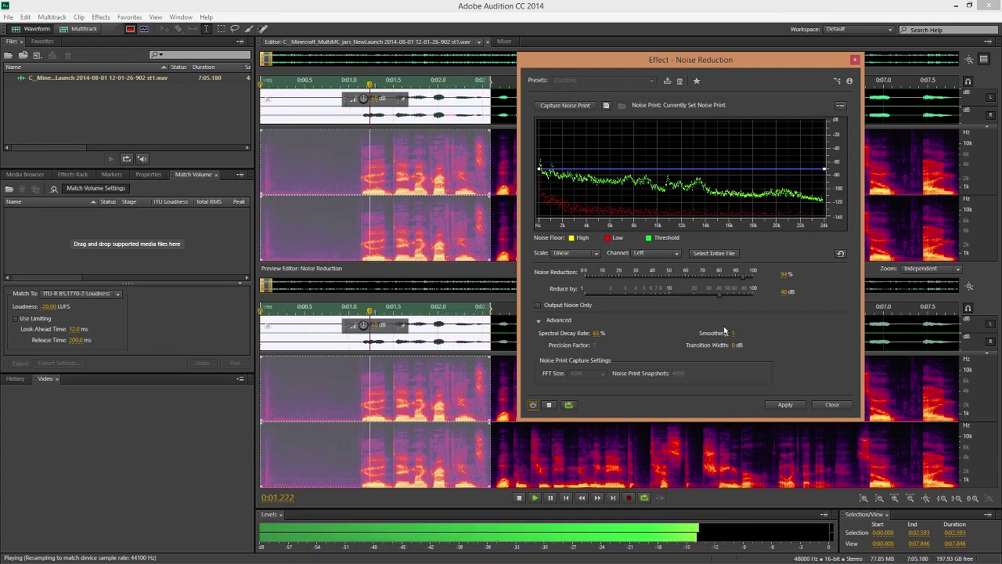
Step: Stop playback, clear the selection, and re-enable the noise reduction preview with the playhead back at the start
key("space")
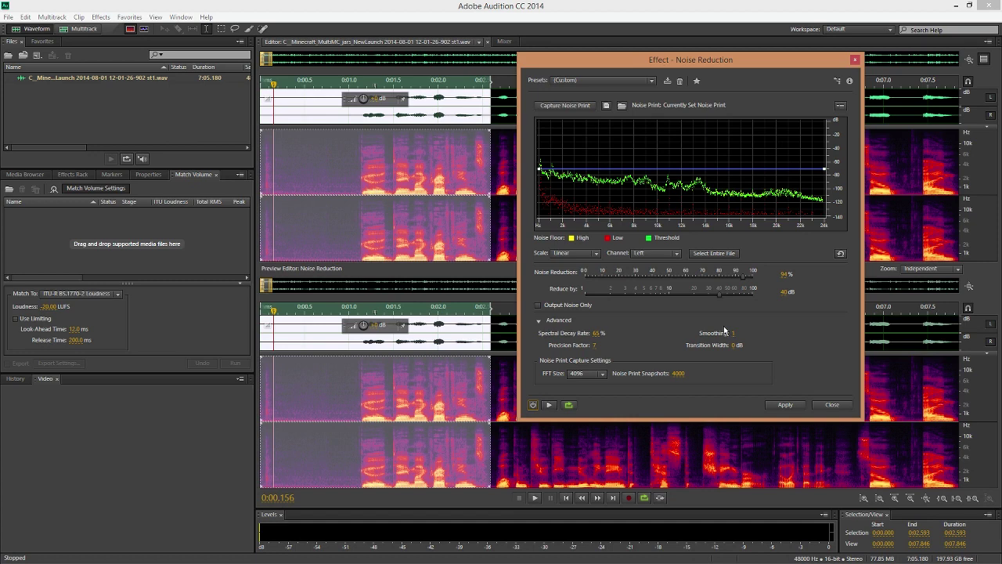
left_click(307, 401)
left_click(509, 468)
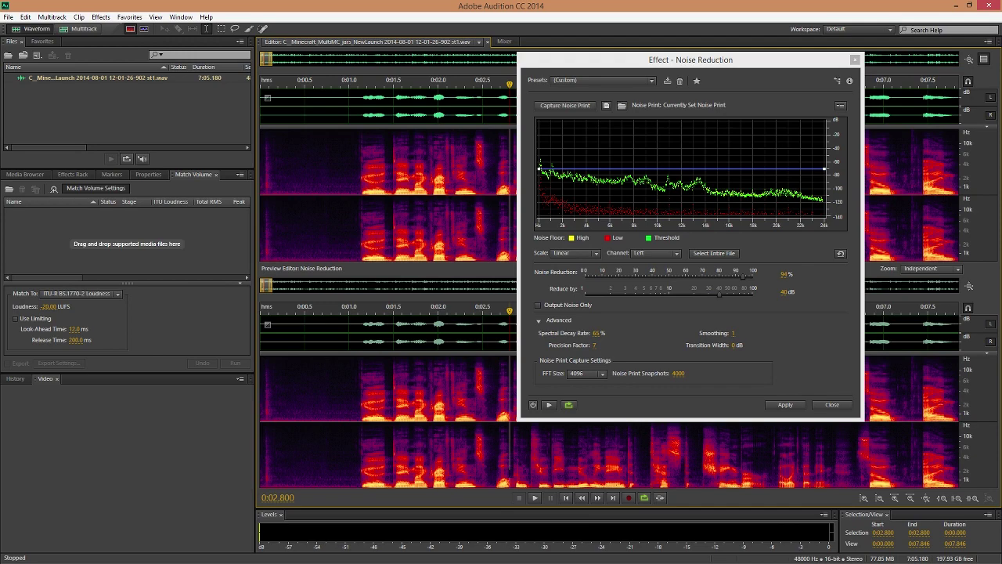
left_click(533, 405)
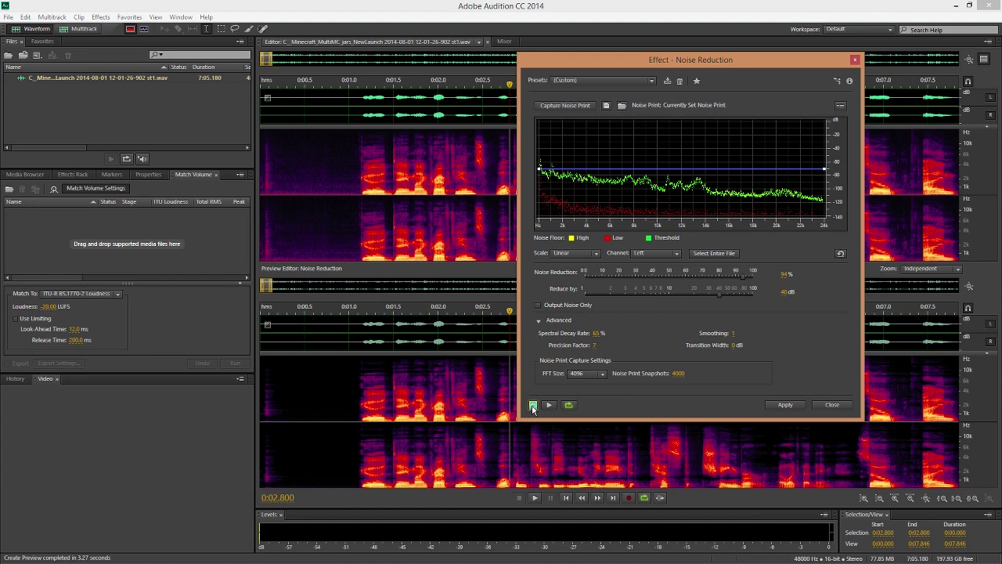
left_click(505, 315)
left_click_drag(503, 315, 249, 315)
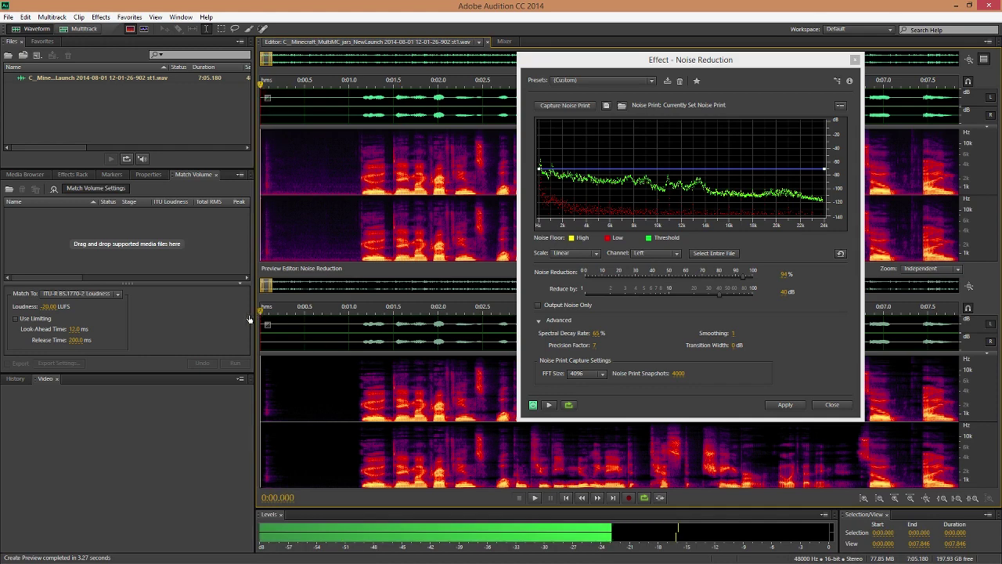
Step: Play the audio with Output Noise Only enabled to hear what is being removed, then disable that option
left_click(548, 306)
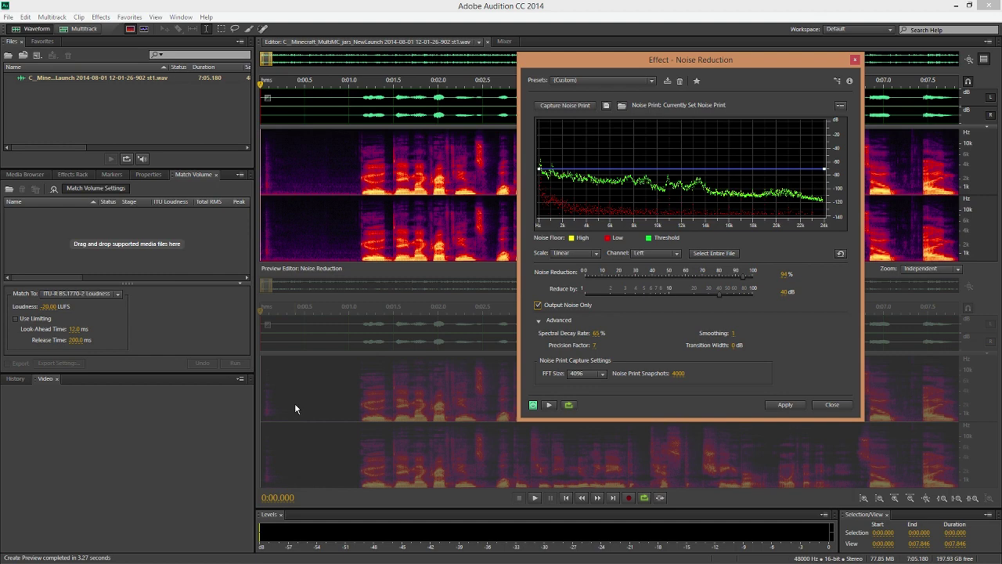
key("space")
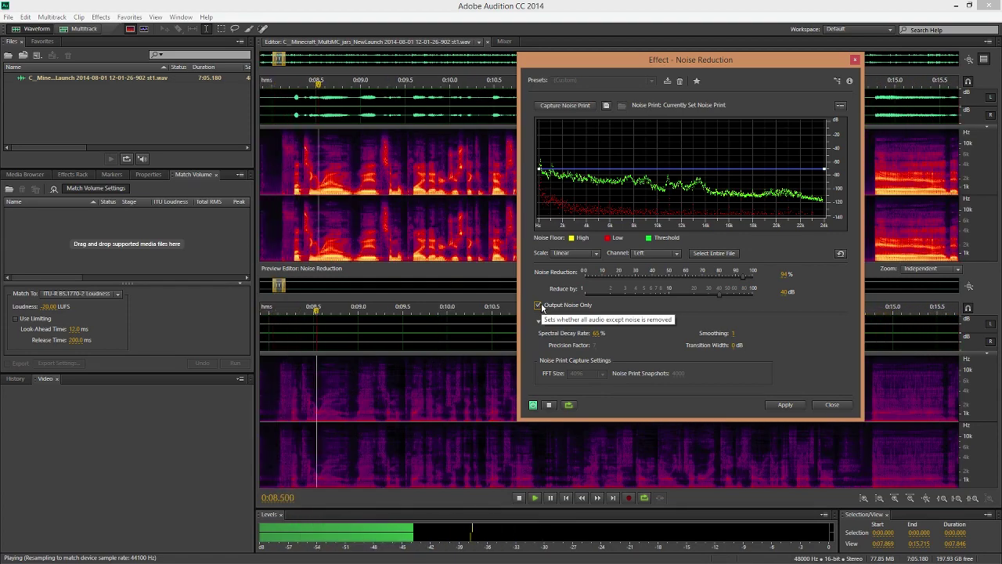
key("space")
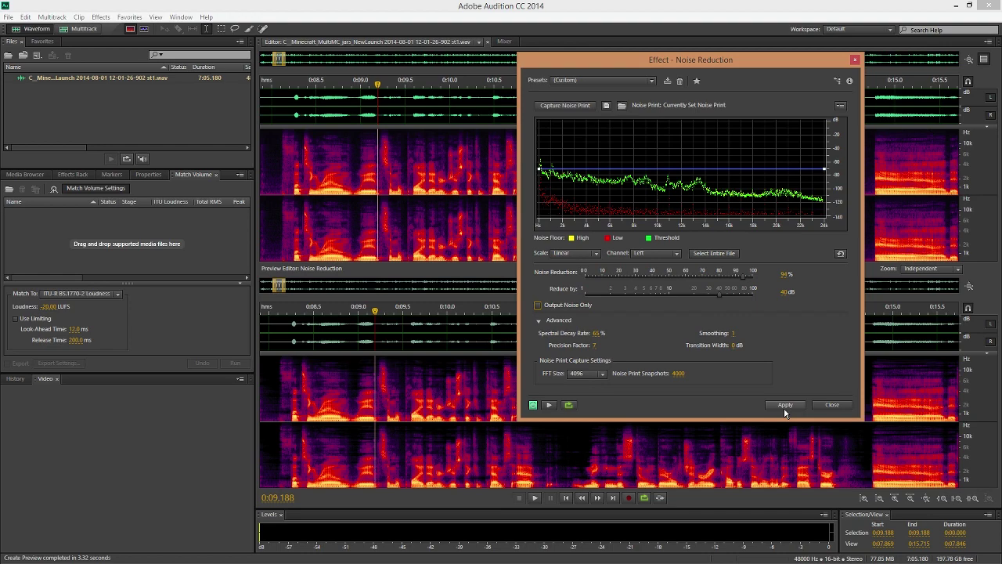
Step: Apply the noise reduction to the file and close Adobe Audition, saving the changes to the WAV
left_click(784, 407)
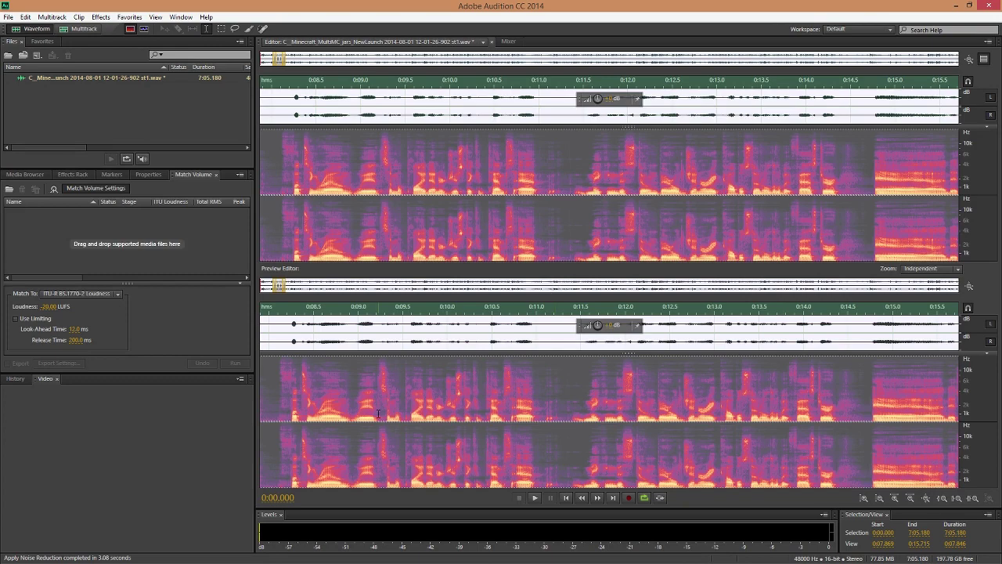
left_click(537, 389)
left_click(988, 5)
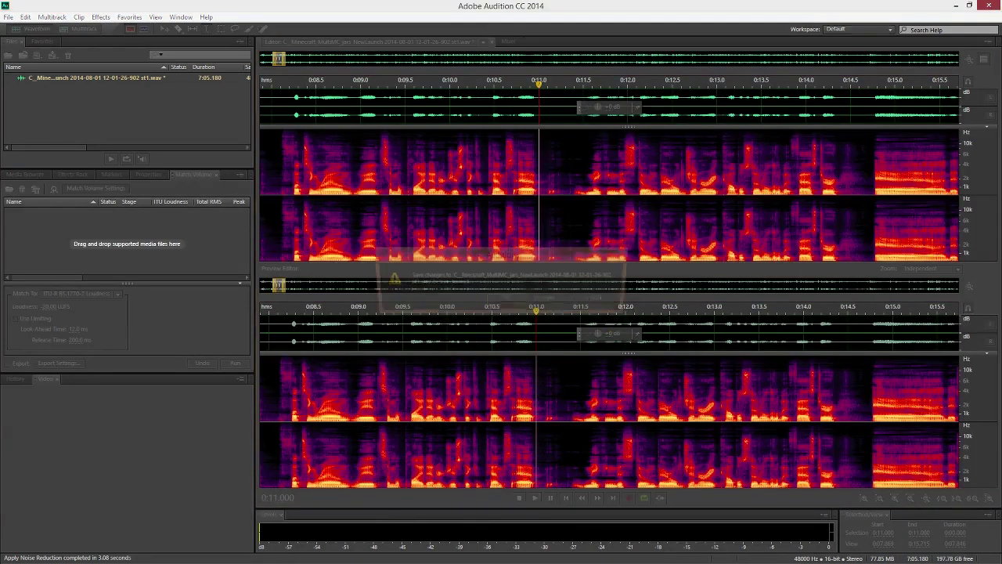
left_click(504, 300)
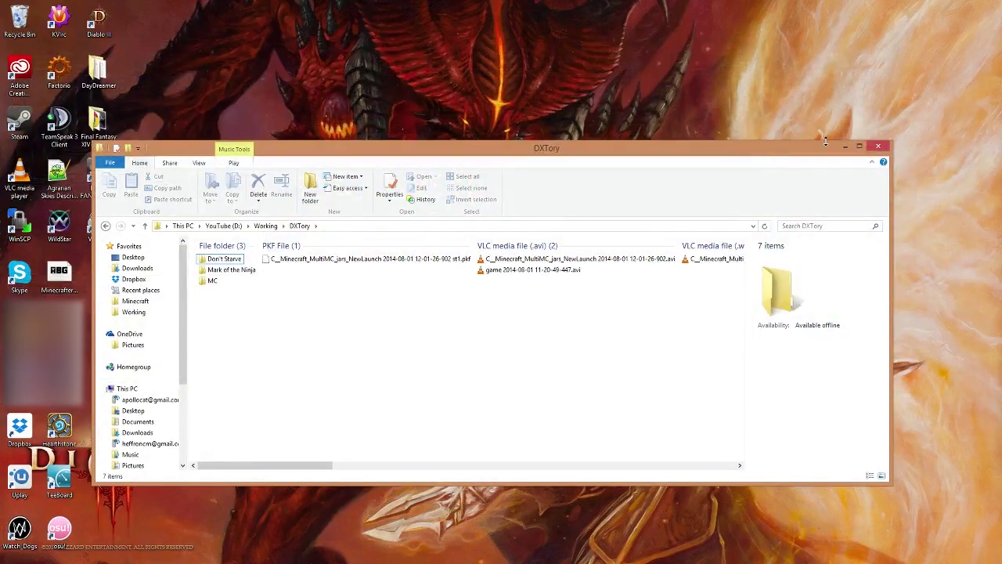
Step: Launch Adobe Premiere Pro CC 2014 and create a new project named Untitled, overwriting the existing one
key("super")
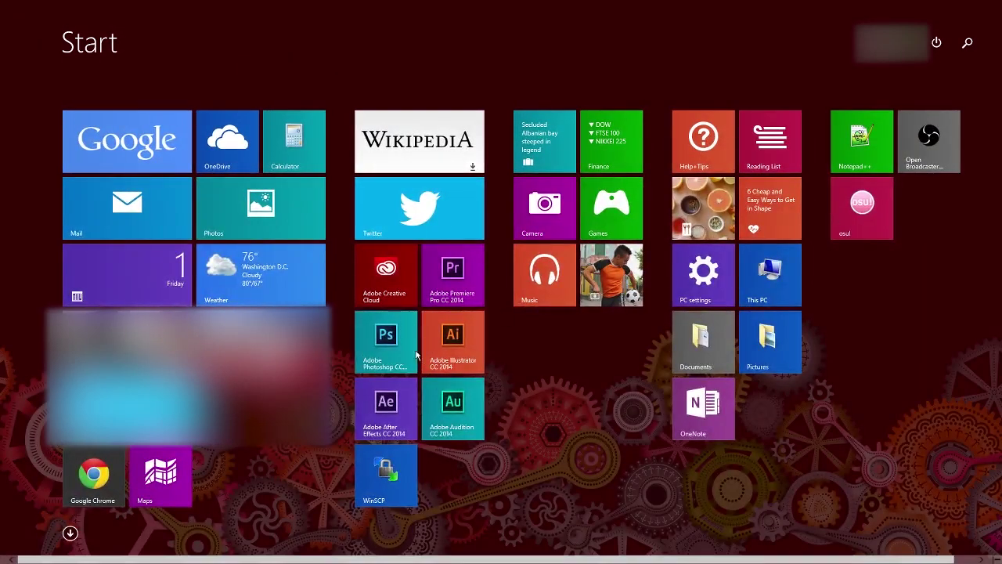
left_click(452, 270)
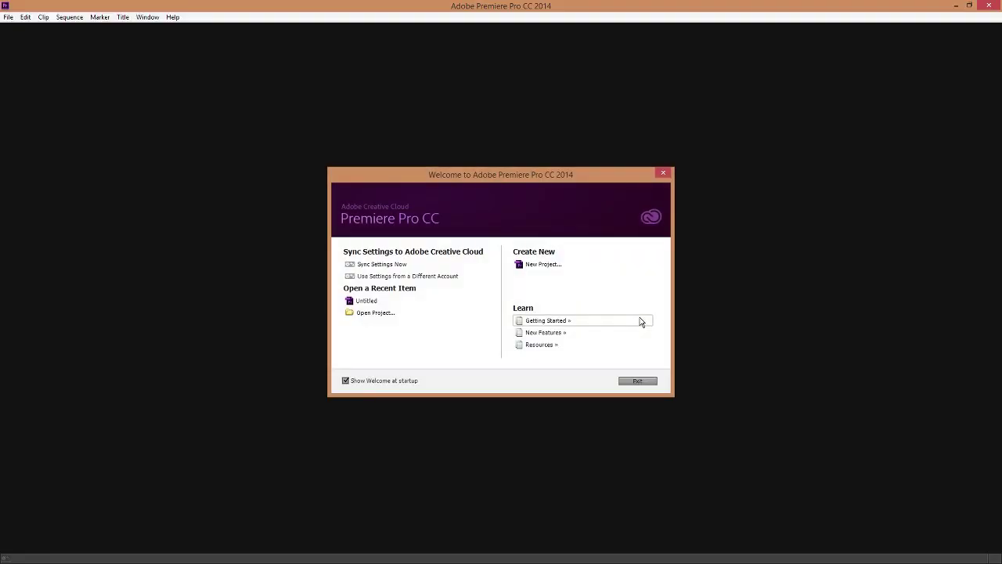
left_click(539, 264)
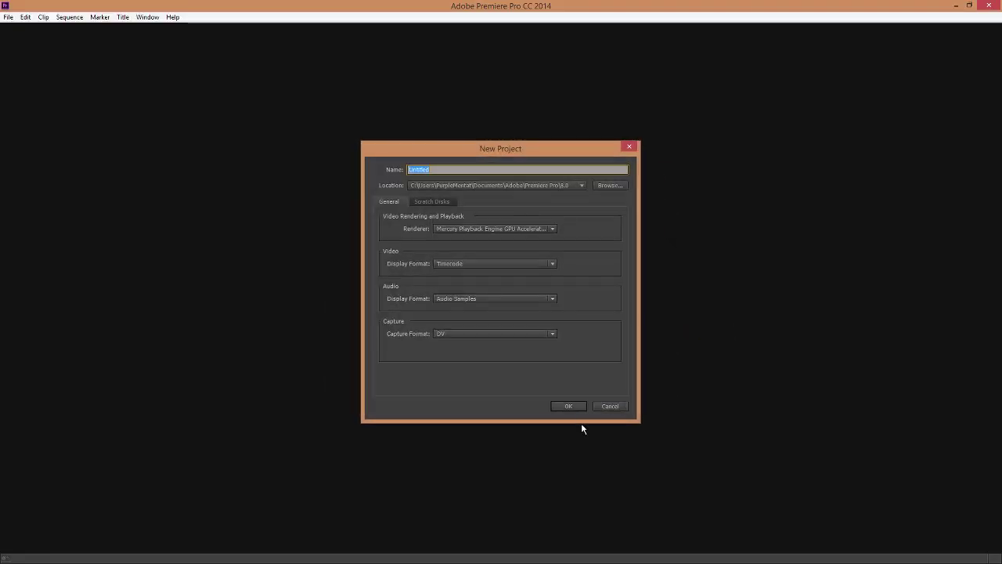
left_click(577, 406)
left_click(532, 294)
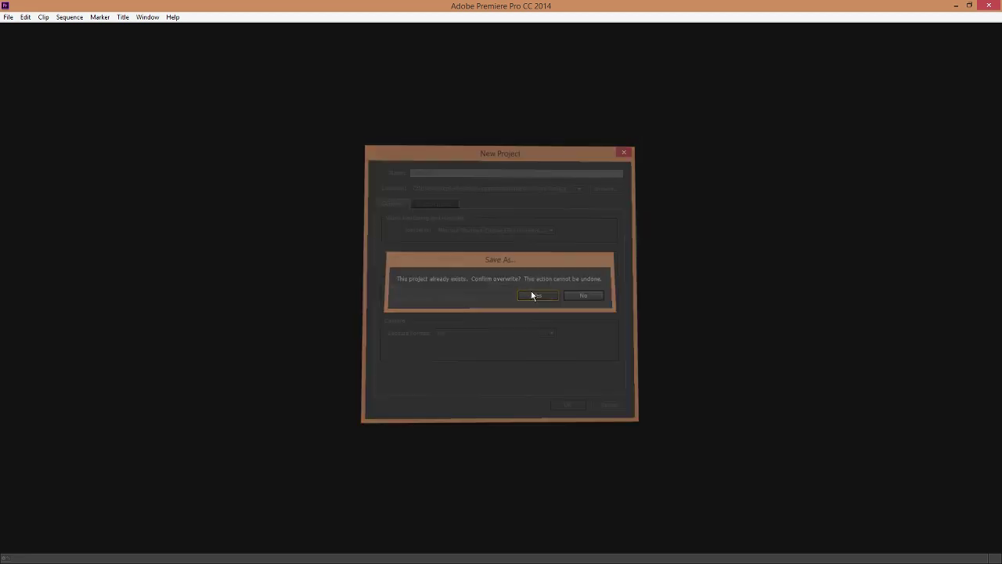
key("alt+Tab")
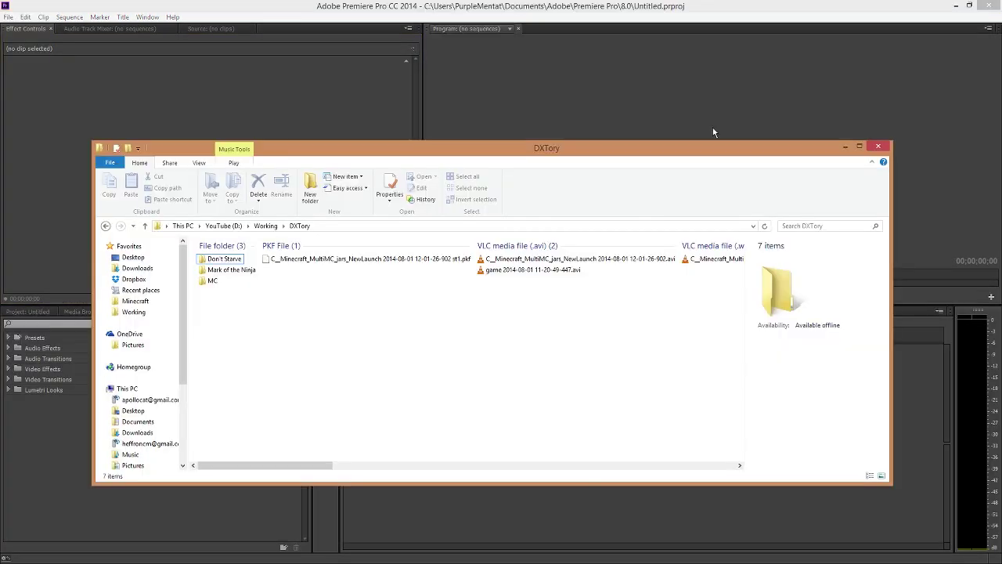
left_click_drag(639, 148, 1001, 149)
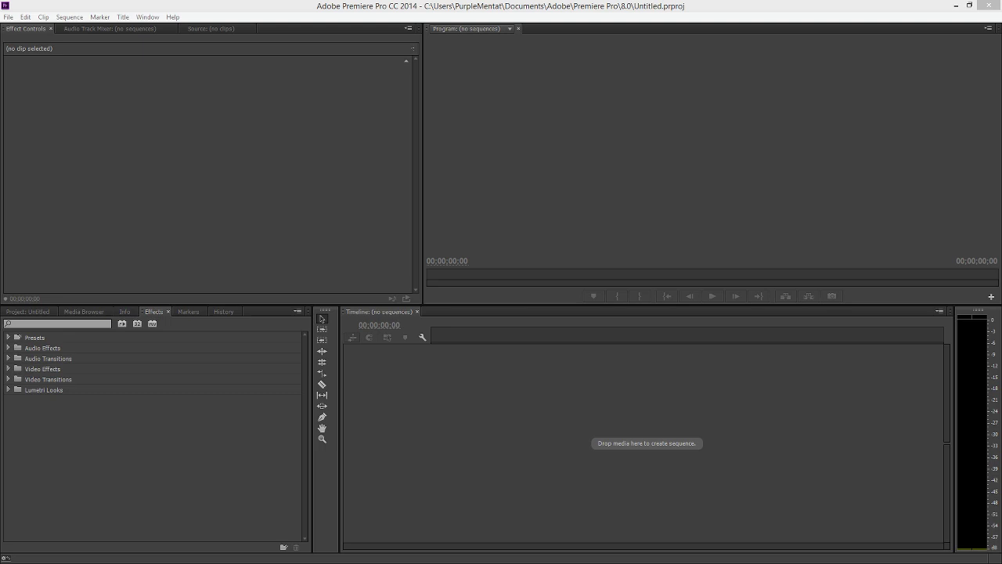
left_click_drag(1001, 149, 445, 31)
left_click_drag(297, 135, 487, 452)
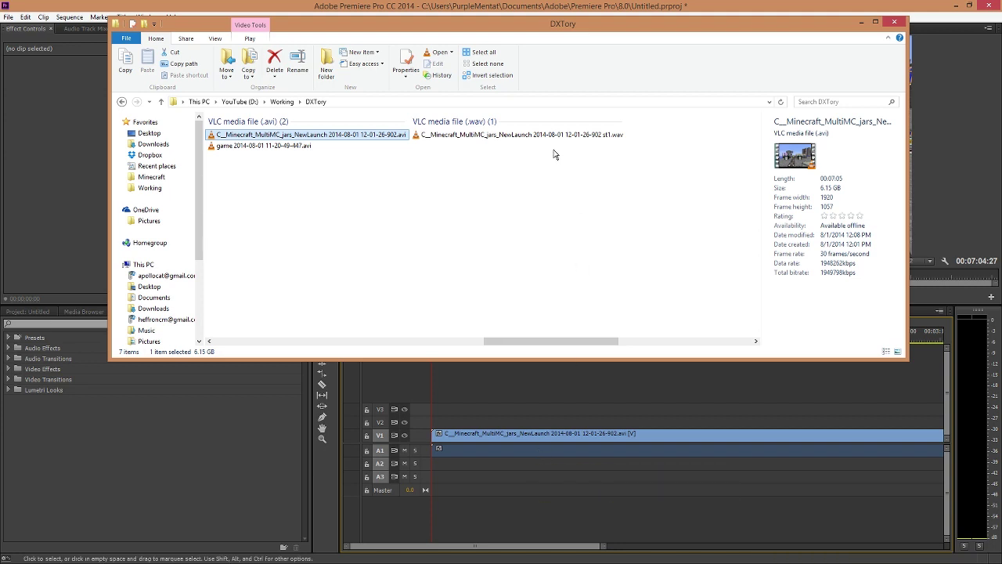
Step: Add the cleaned st1.wav voice file from the DXTory folder to track A2 at the start of the sequence
left_click(506, 141)
left_click_drag(477, 135, 433, 465)
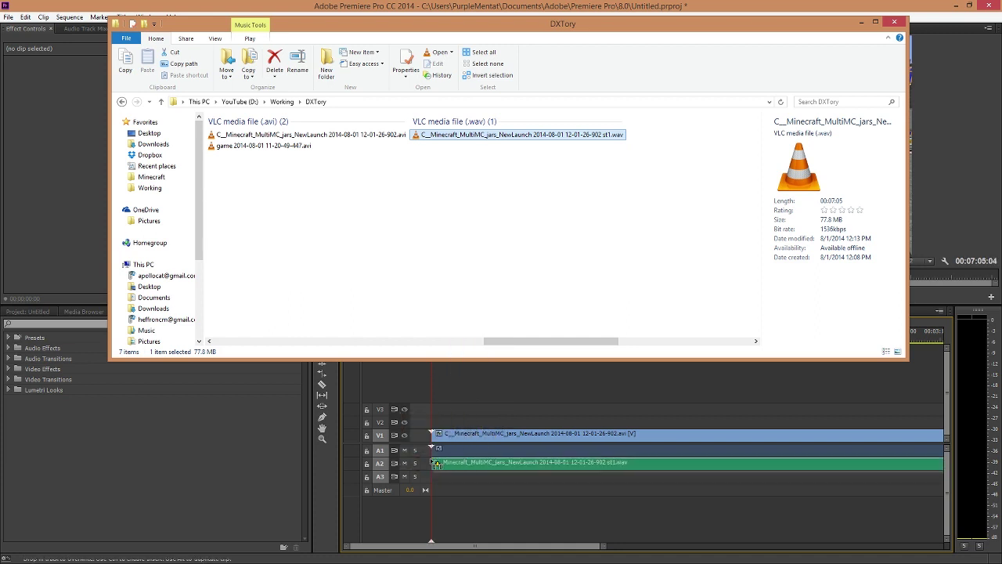
left_click(477, 395)
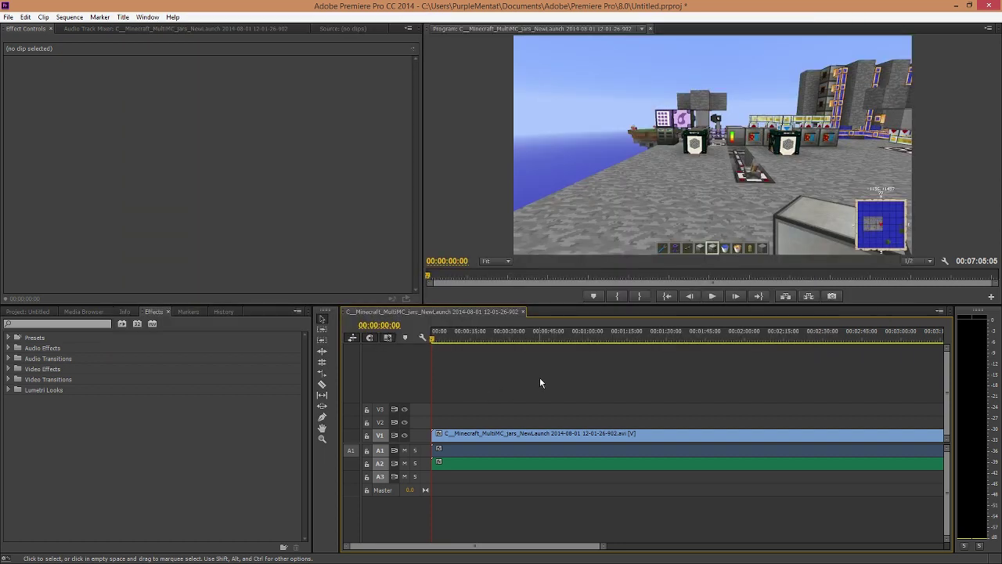
Step: Expand all timeline tracks to show the video thumbnails and audio waveforms
key("shift+=")
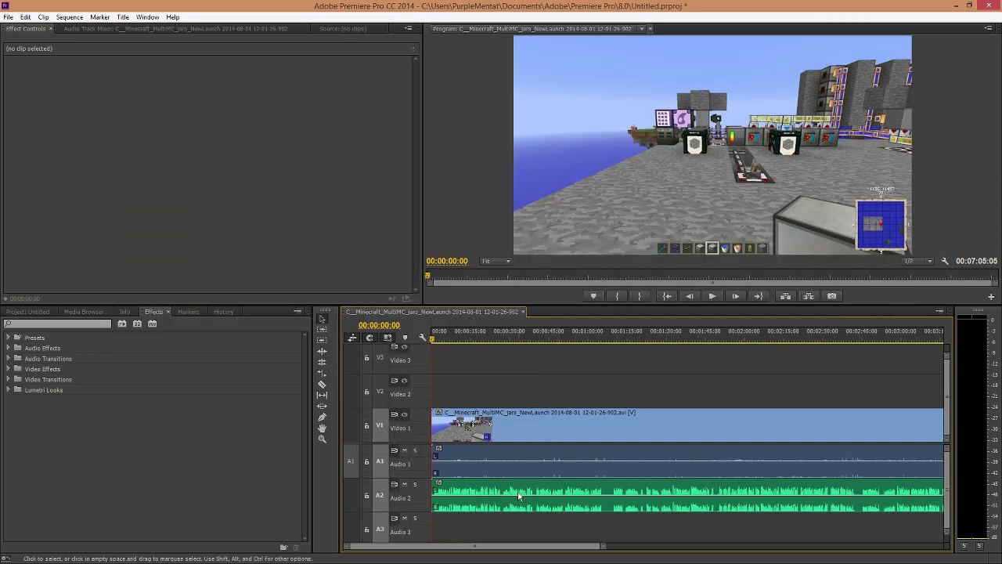
scroll(497, 489, "up", 4)
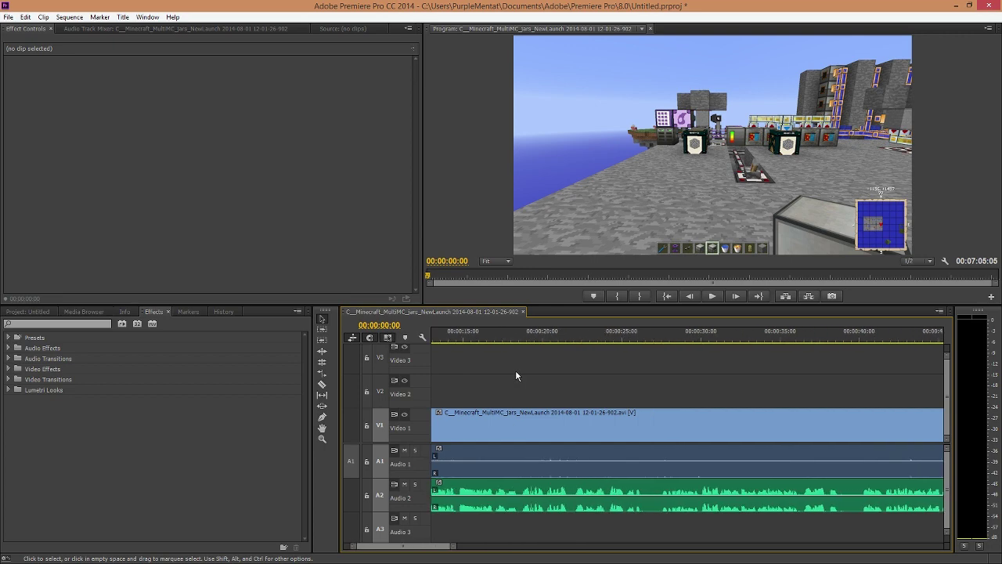
scroll(515, 370, "up", 4)
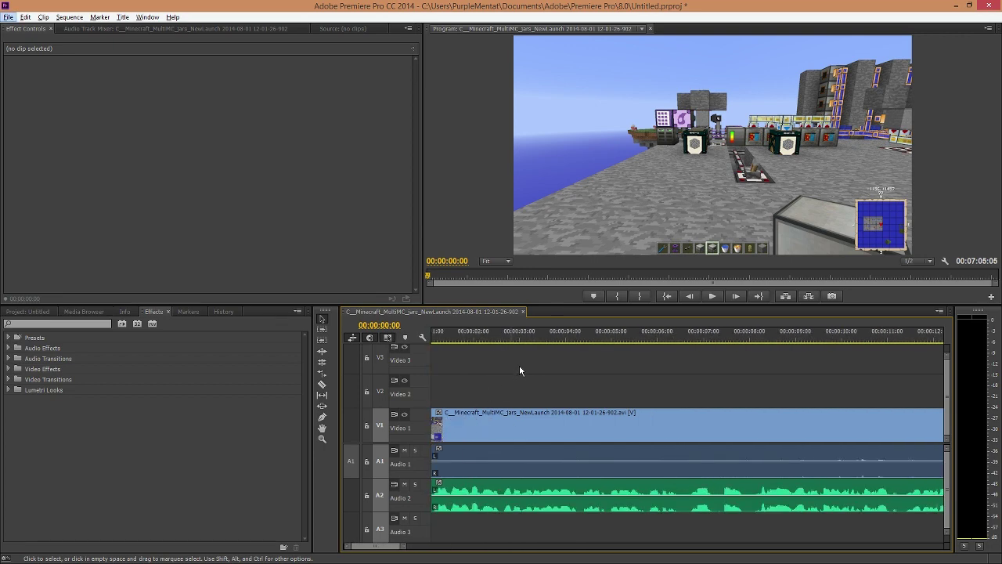
Step: Split the clips on all tracks just before the voice begins and select the opening segments
key("c")
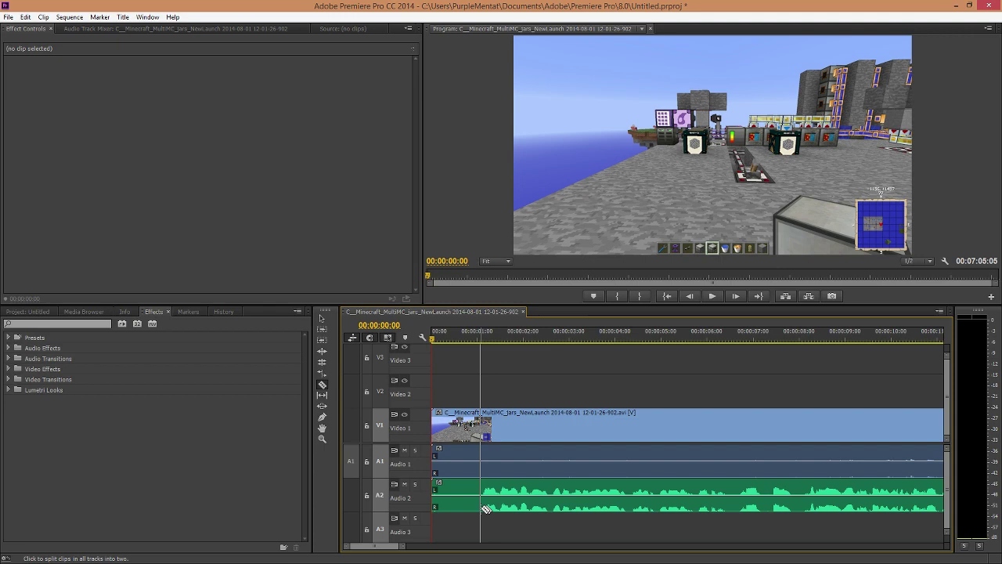
left_click(481, 508)
key("v")
left_click(459, 496)
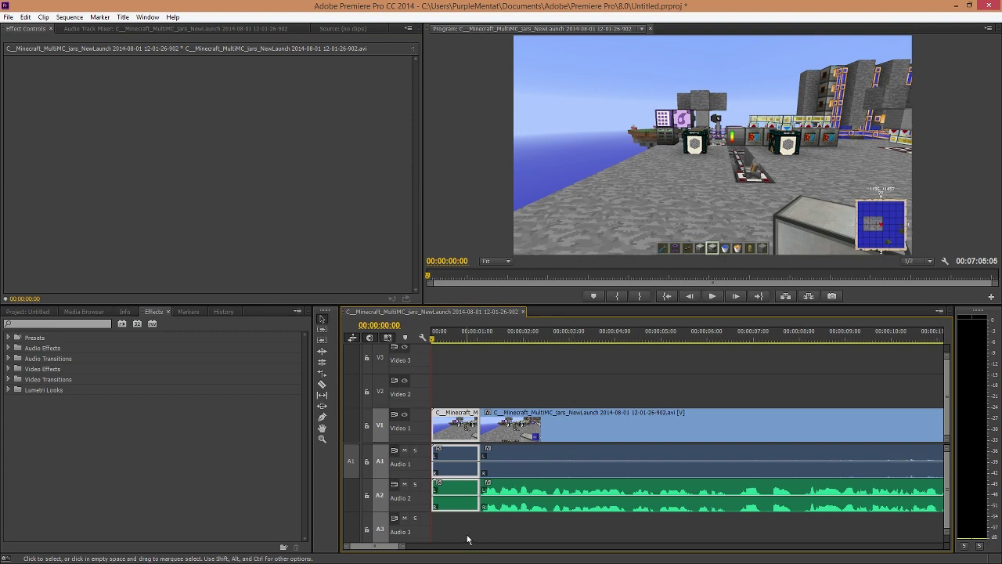
Step: Mark the opening segment as the in-to-out range and try to apply the default transitions to it
key("z")
left_click(546, 382)
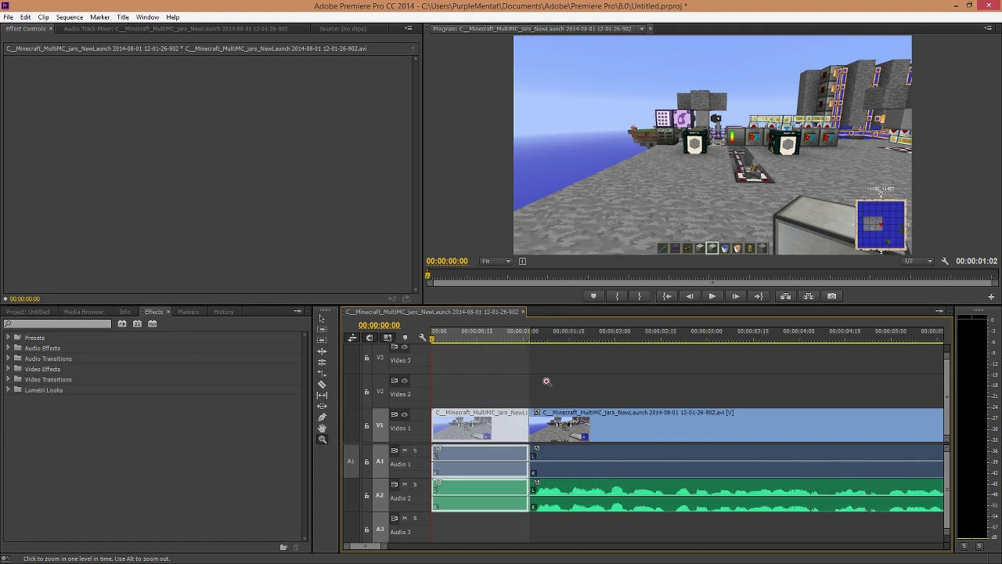
left_click(546, 381)
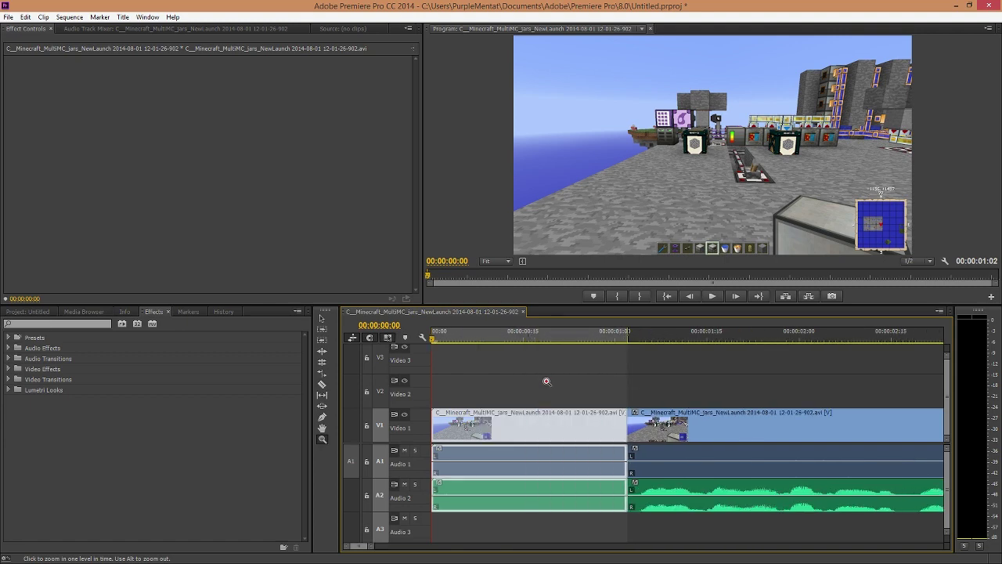
left_click(580, 382)
key("ctrl+d")
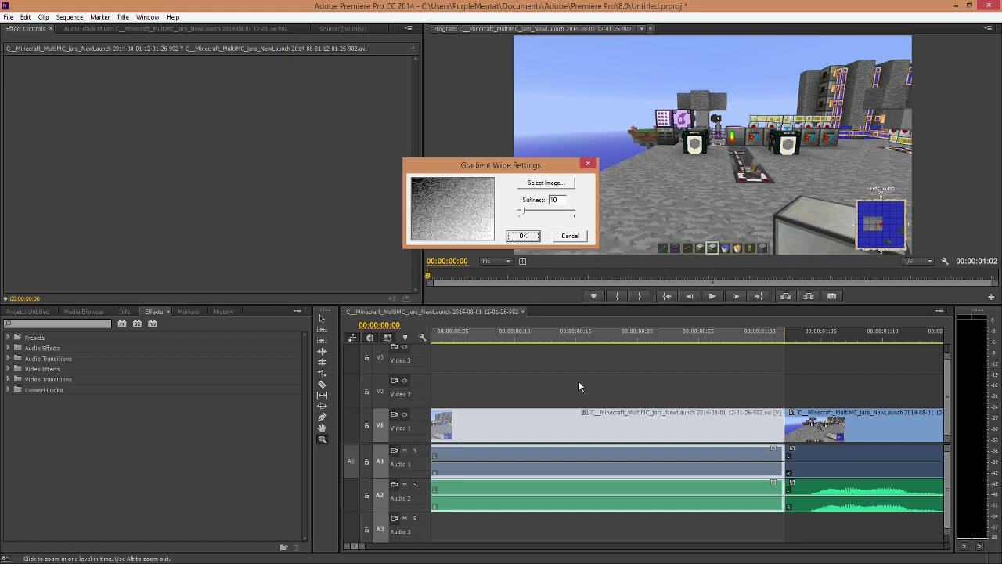
left_click(576, 237)
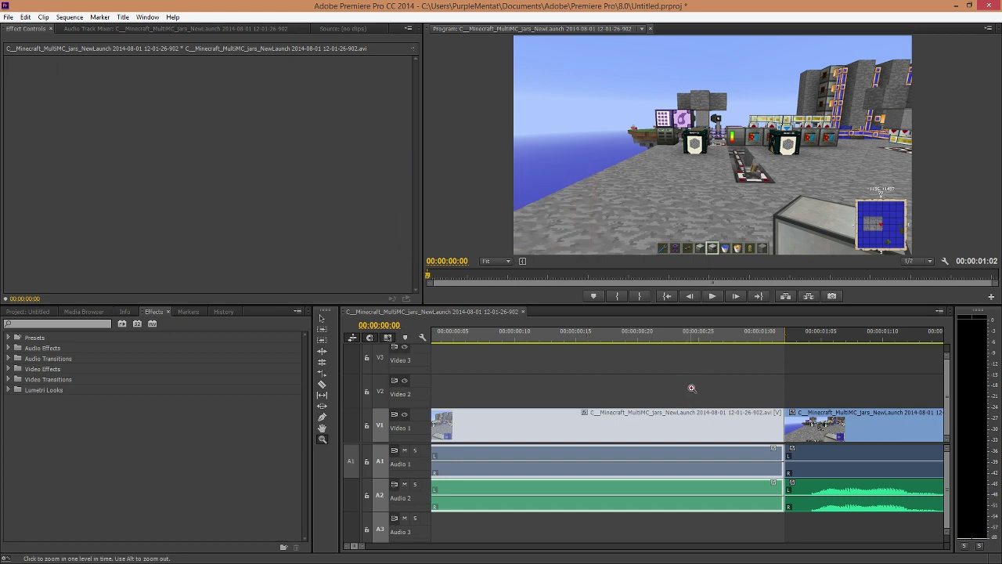
key("v")
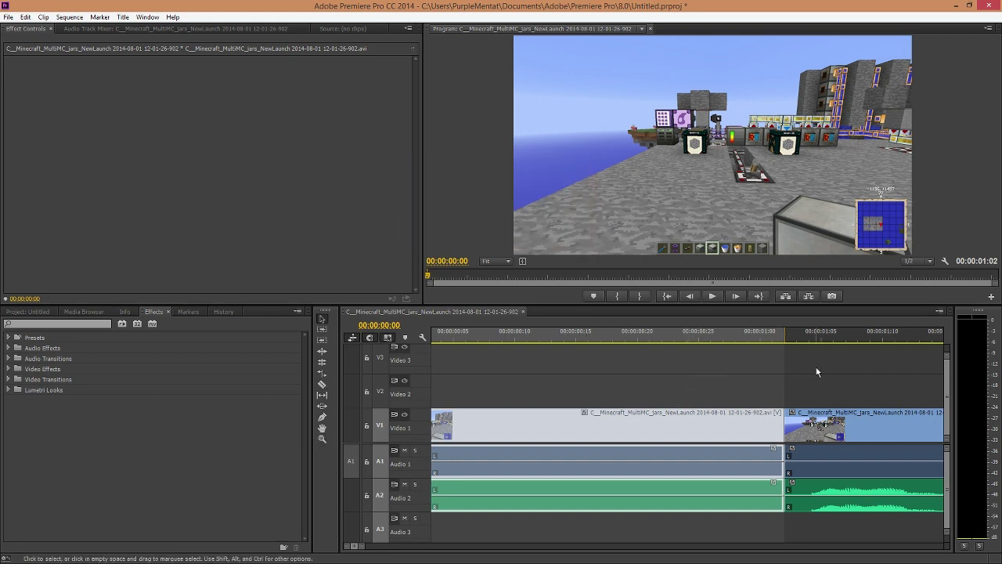
Step: Deselect the opening segments and undo their in-to-out marking and the split across the tracks
scroll(804, 380, "down", 12)
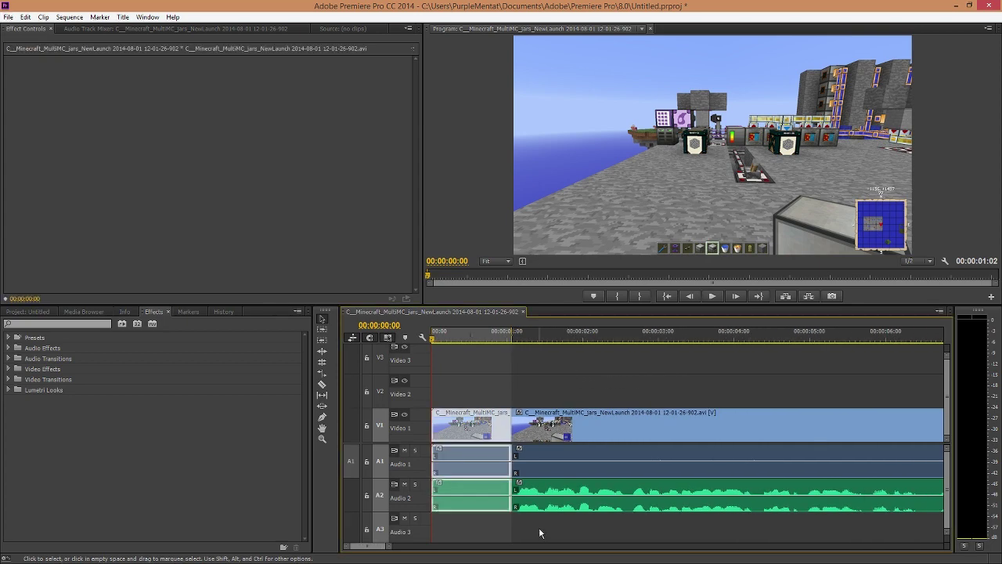
left_click_drag(541, 336, 481, 329)
left_click(585, 383)
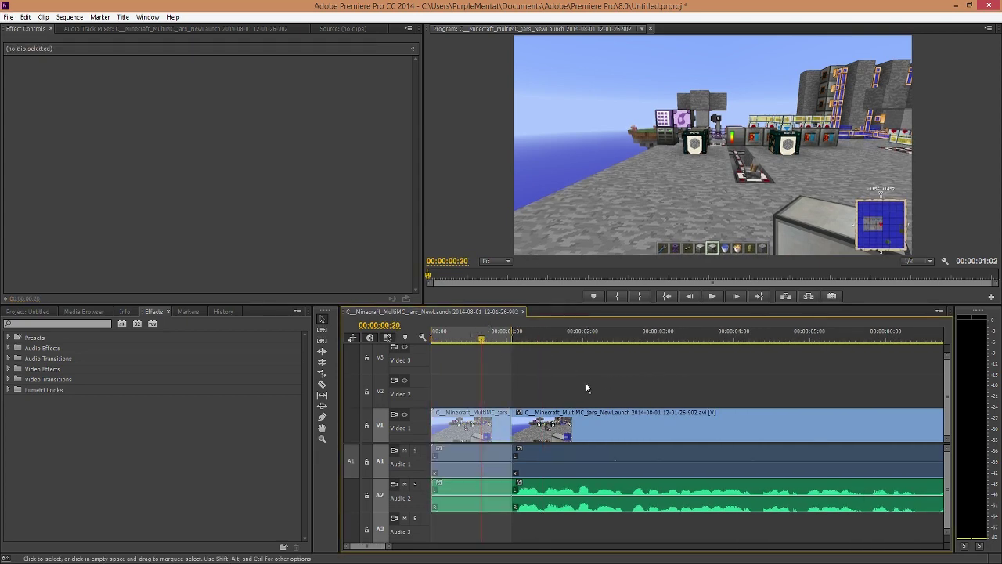
key("ctrl+z")
key("ctrl+z")
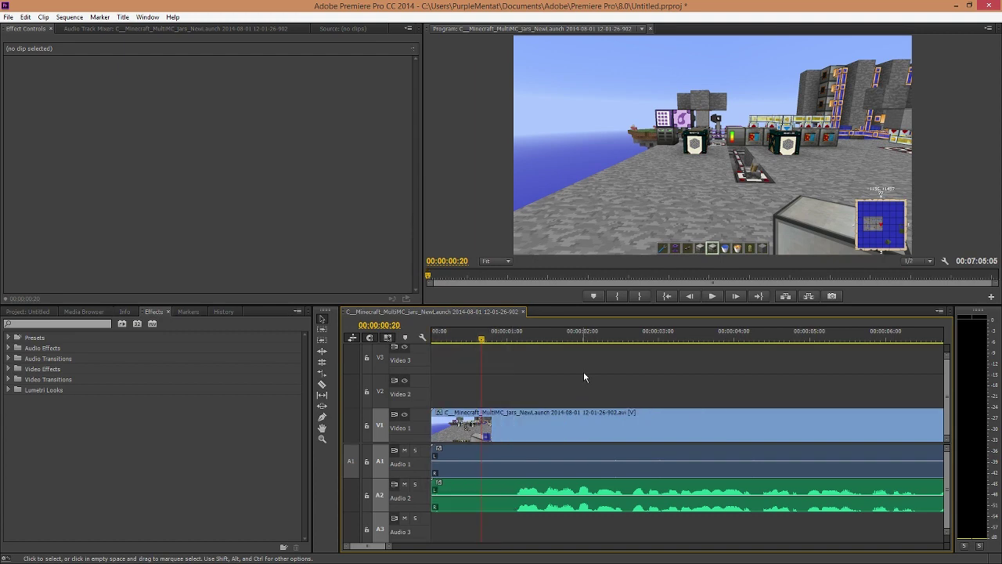
Step: Split the clips on all tracks at 00:00:01:03, where the voice begins, and select the opening segments on V1, A1 and A2
key("c")
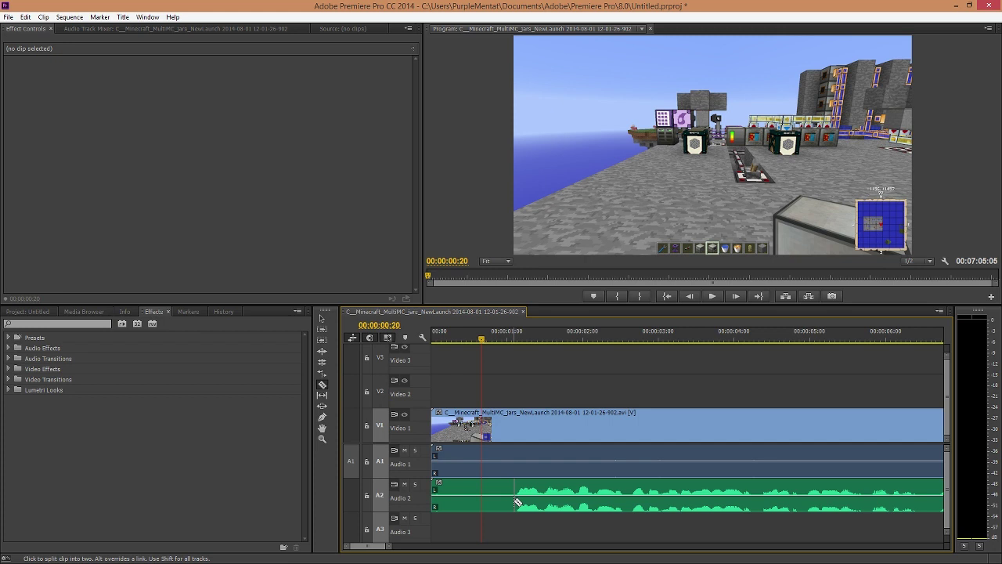
left_click(516, 506)
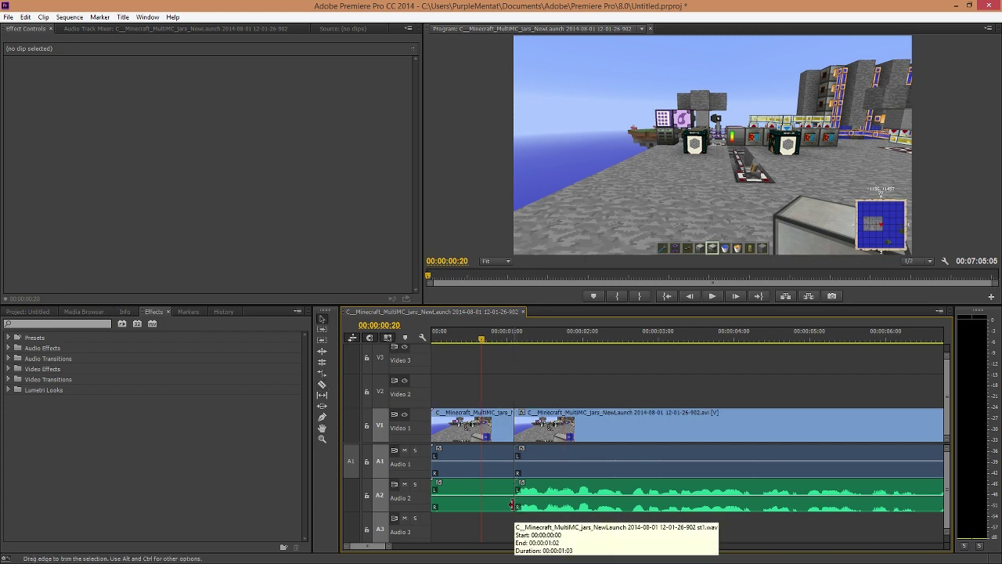
key("v")
left_click_drag(451, 551, 477, 537)
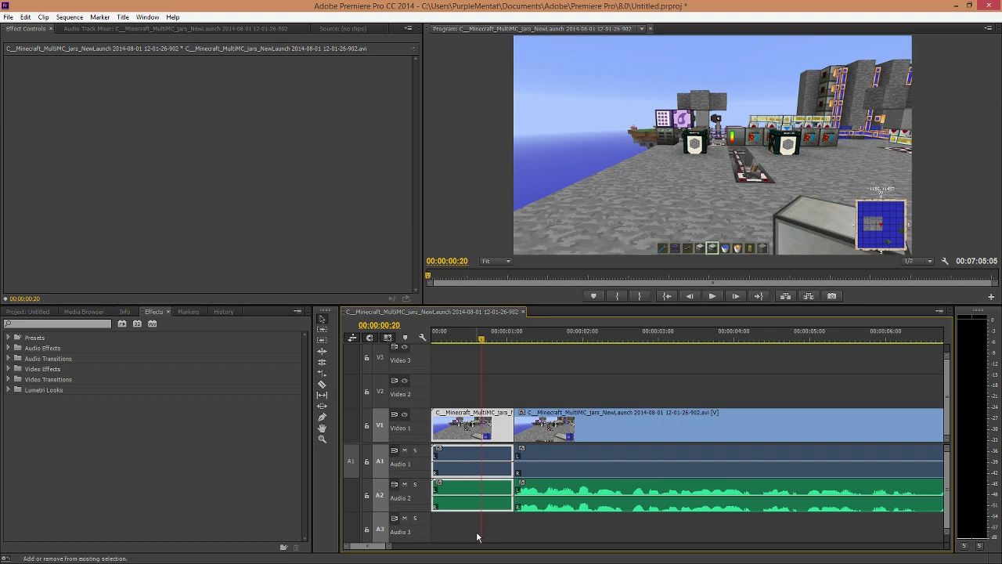
Step: Ripple-delete the selected opening segments, and cut off the voice audio on A2 that extends past the end of the video
key("shift+Delete")
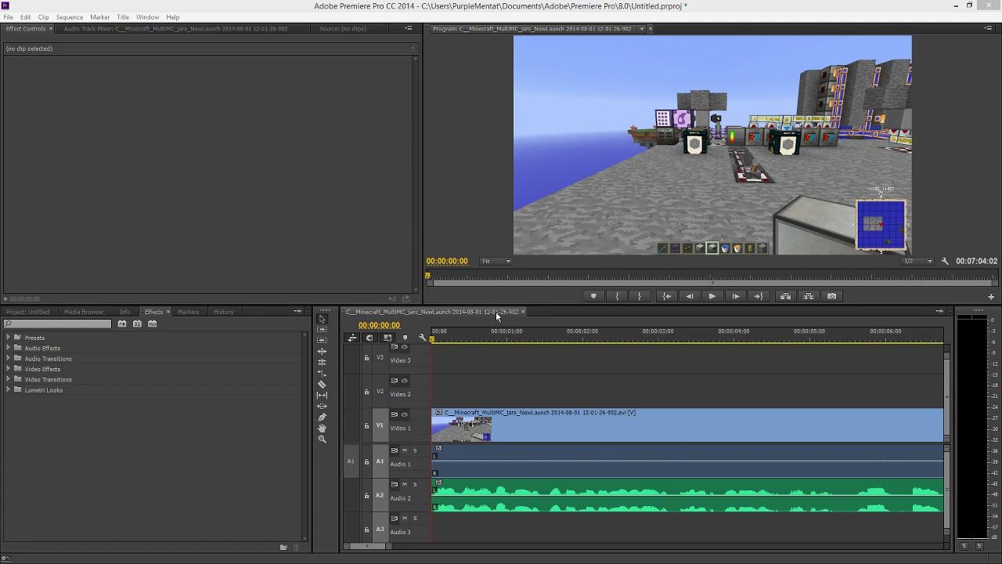
left_click(518, 363)
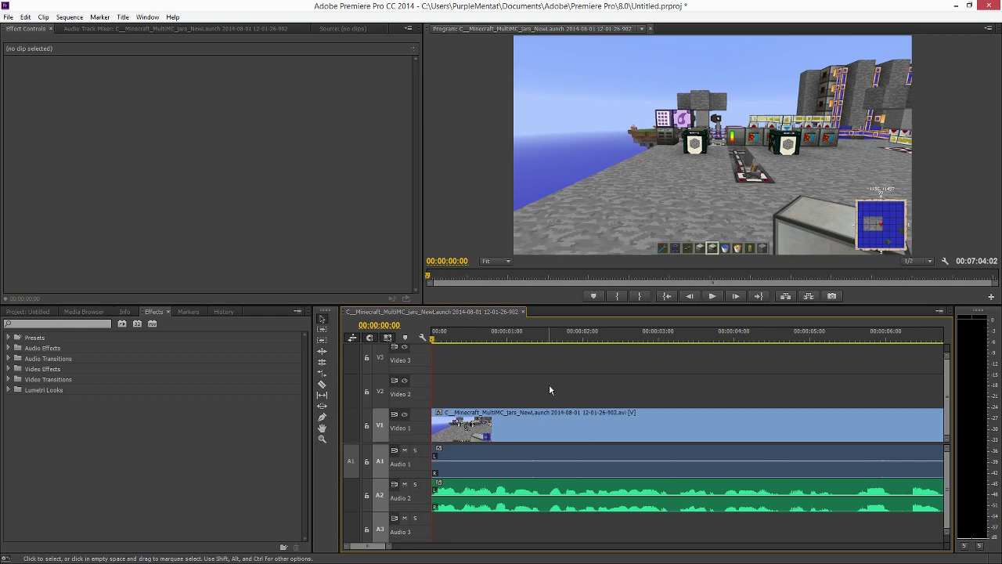
key("Down")
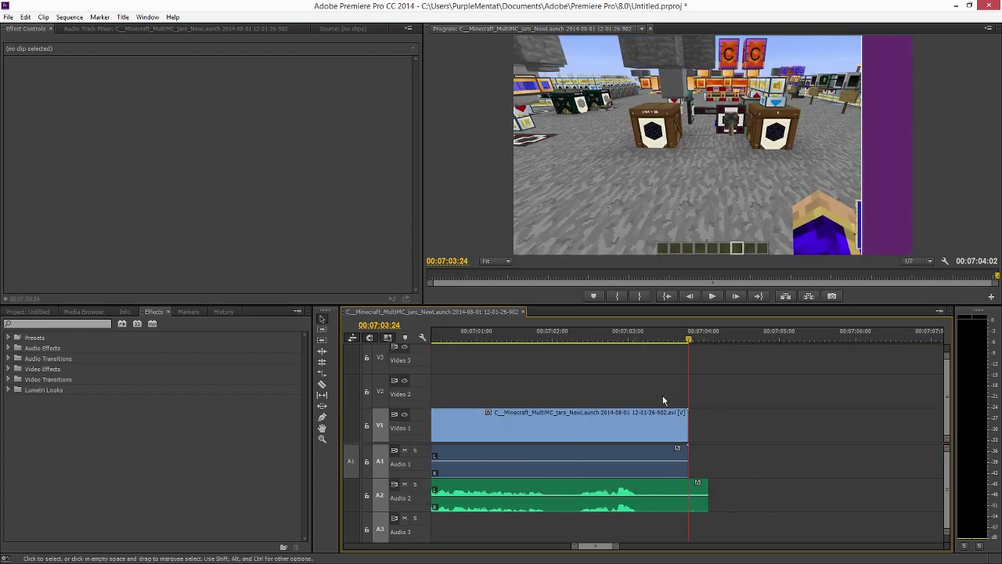
key("ctrl+k")
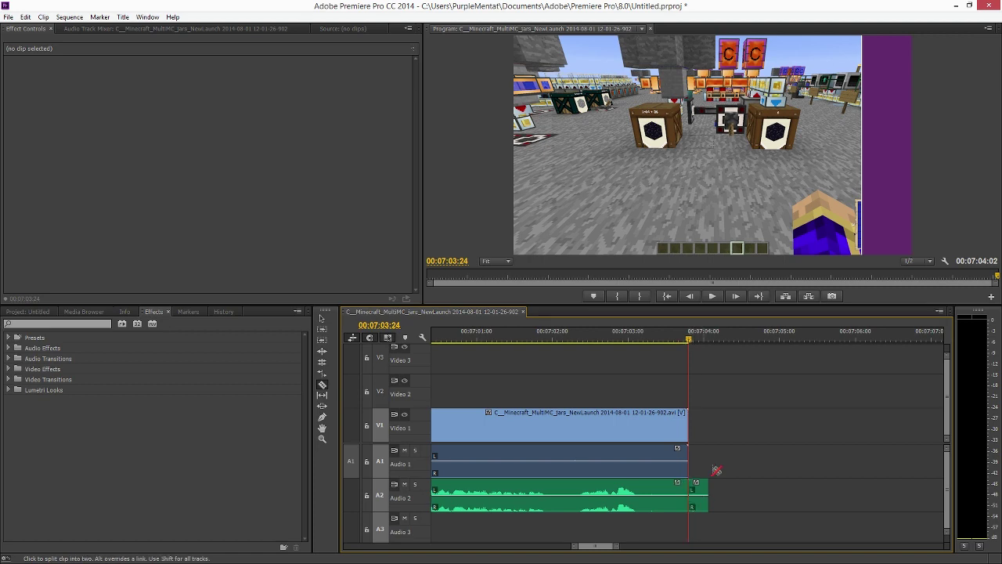
left_click_drag(729, 453, 706, 540)
key("Delete")
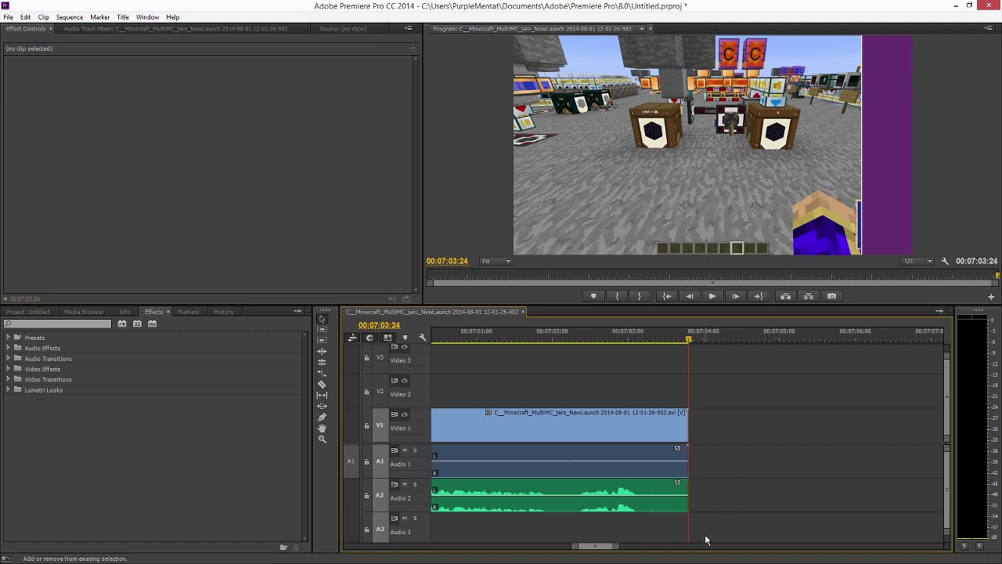
Step: Return the playhead to the start of the sequence, leaving no clip selected
key("Home")
scroll(715, 426, "down", 5)
left_click(708, 427)
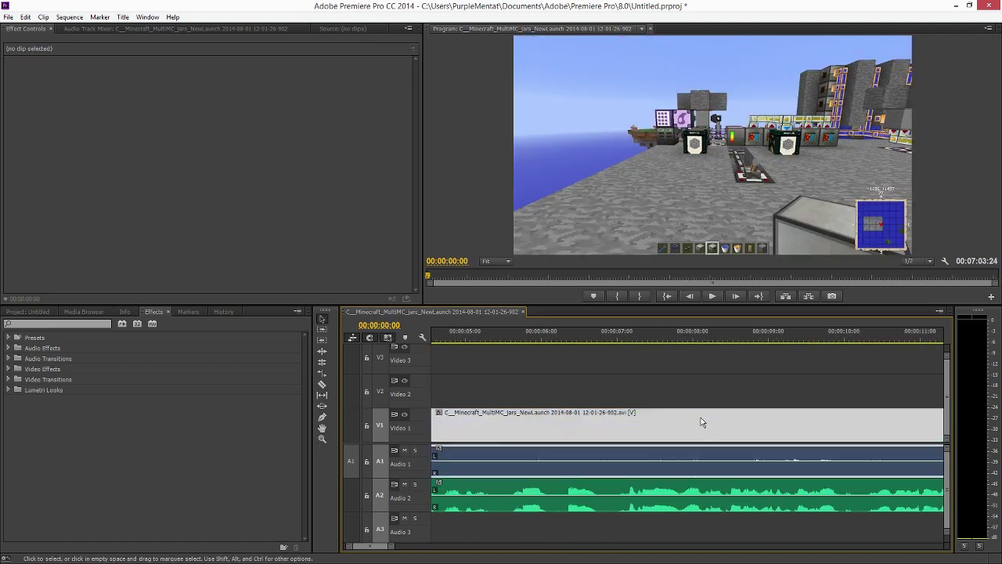
scroll(729, 427, "up", 5)
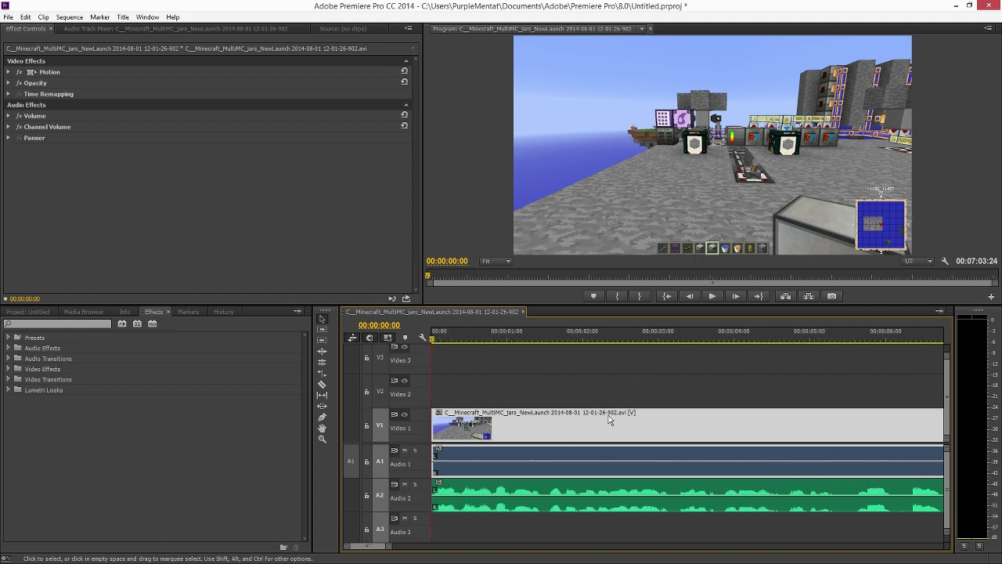
left_click(540, 374)
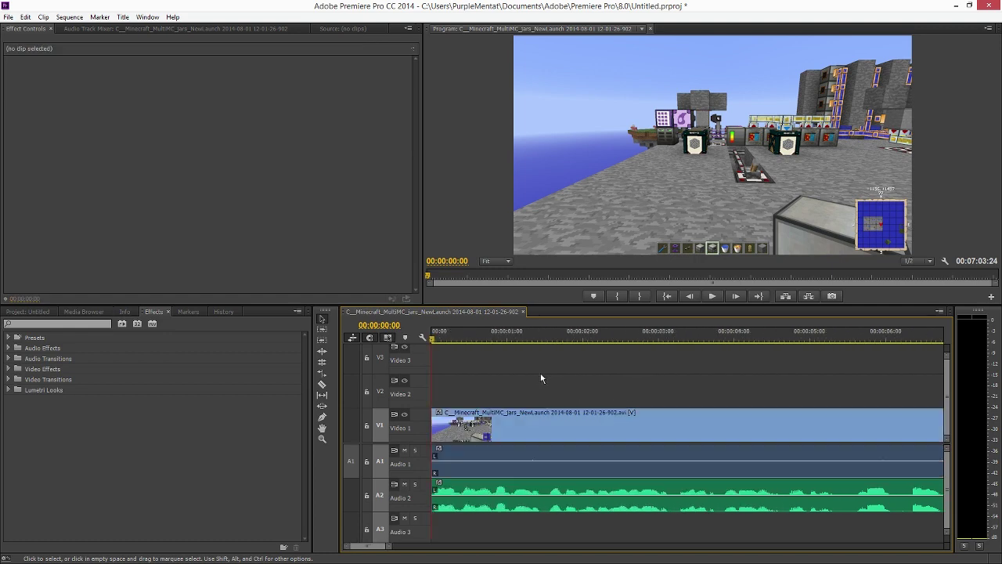
Step: Normalize all peaks of the voice clip on A2 to -0.1 dB
left_click(514, 490)
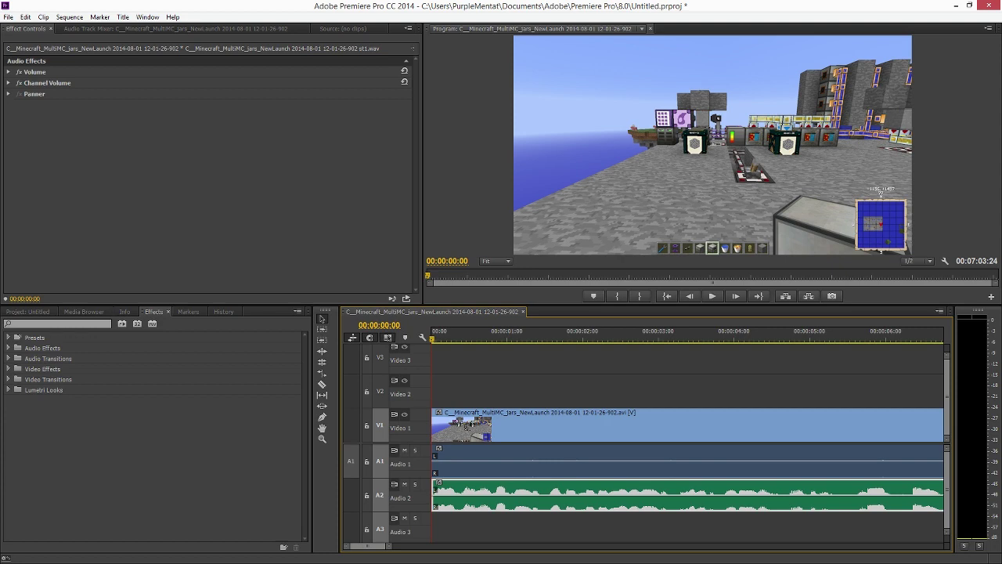
left_click(9, 358)
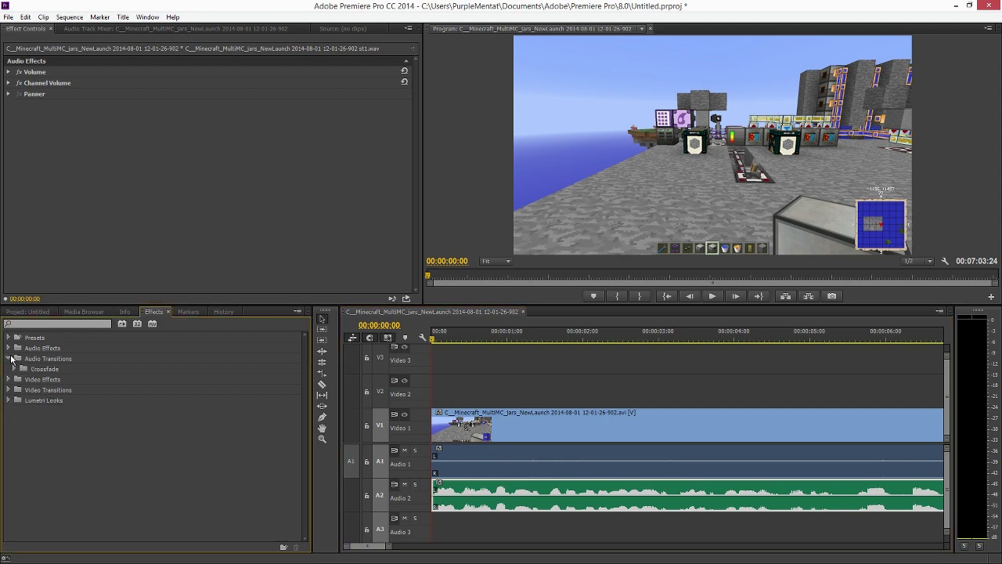
left_click(9, 358)
left_click(8, 347)
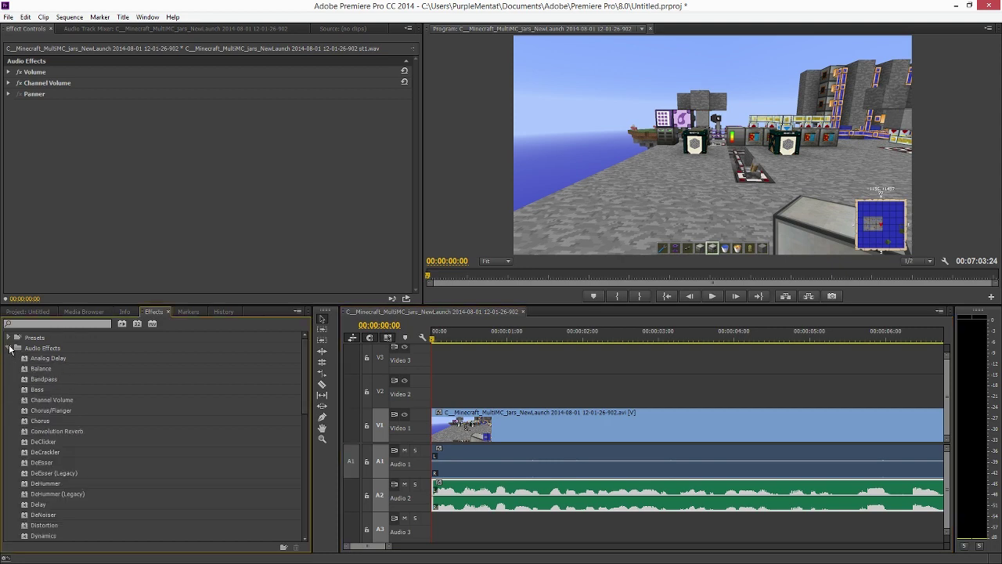
right_click(546, 486)
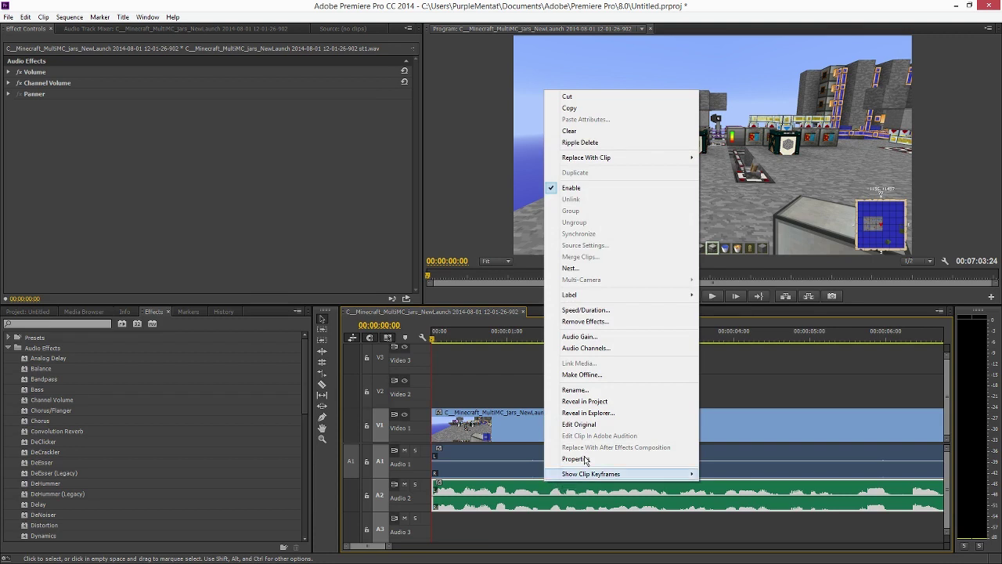
left_click(593, 342)
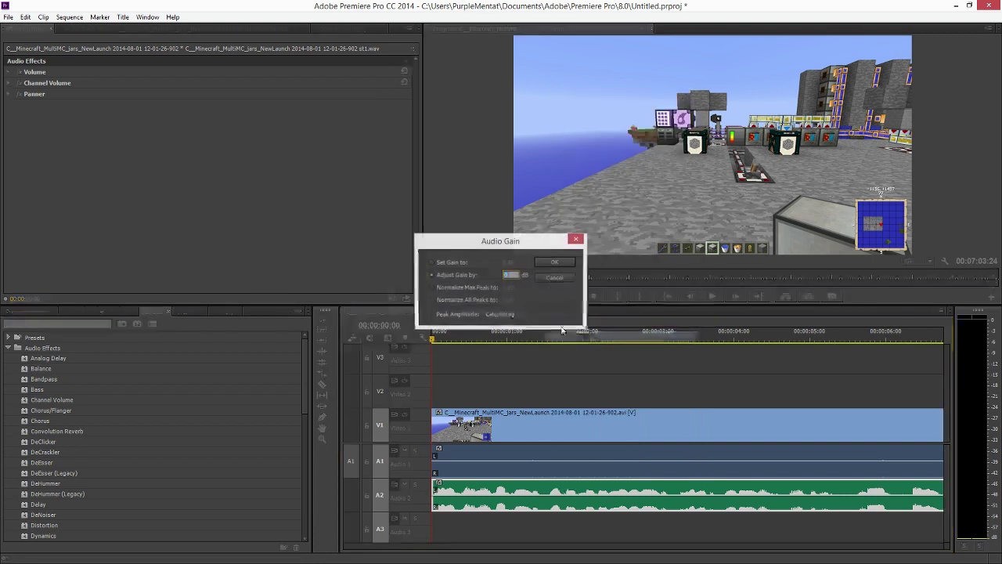
left_click(481, 303)
left_click(505, 303)
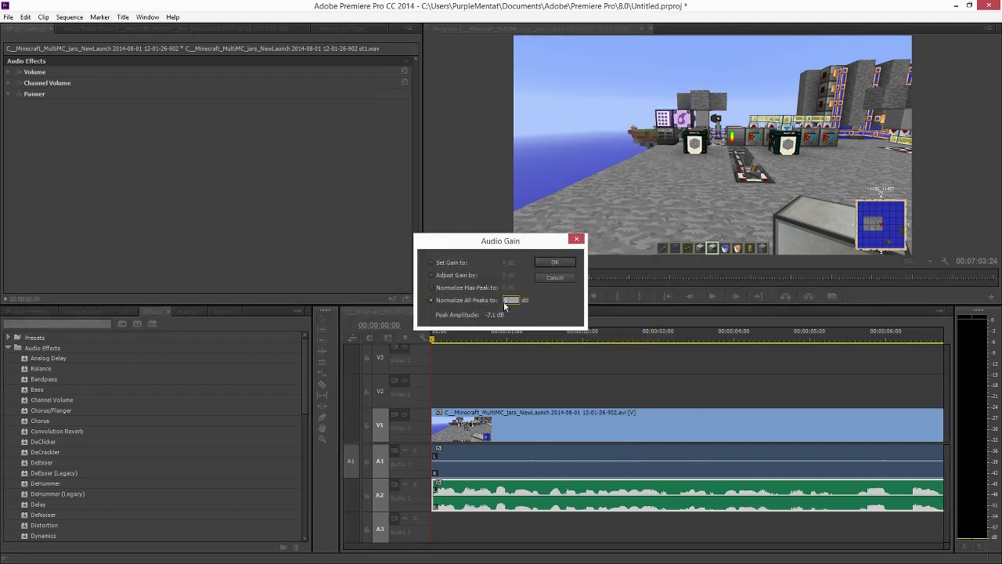
type("-0.1")
key("Return")
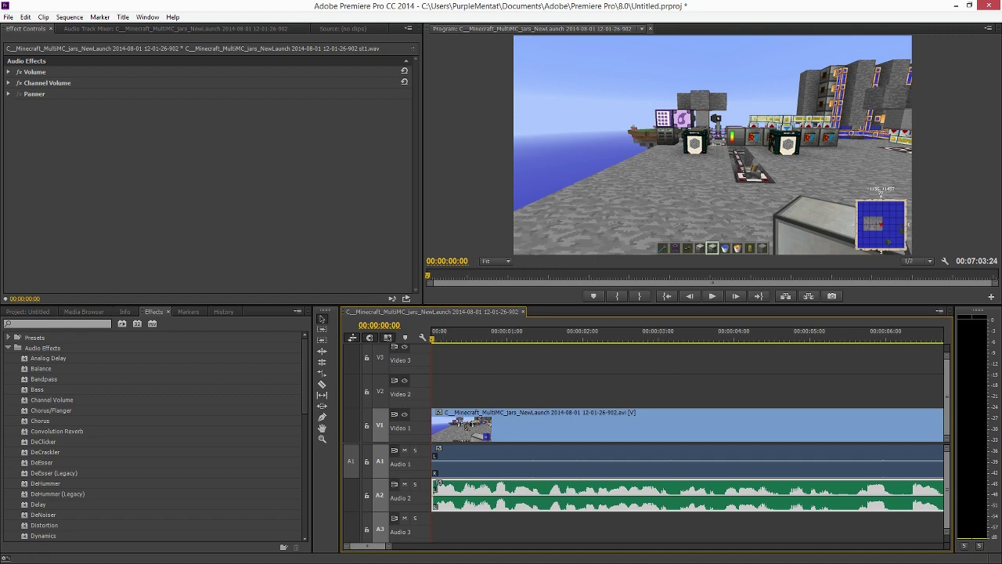
Step: Apply the Dynamics audio effect to the voice clip on A2 and open its custom setup with the soft compression preset
left_click(26, 536)
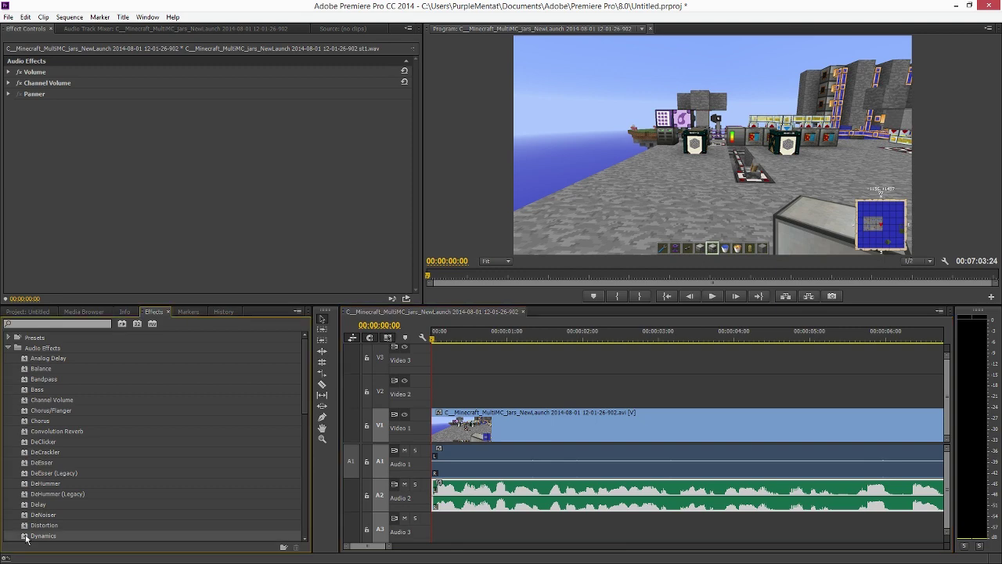
left_click_drag(26, 536, 503, 494)
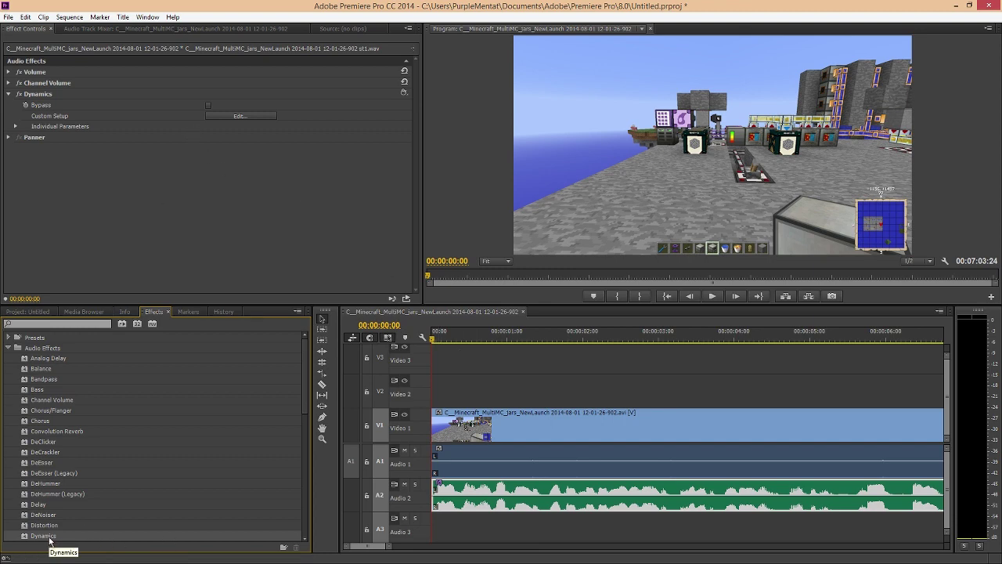
left_click(258, 116)
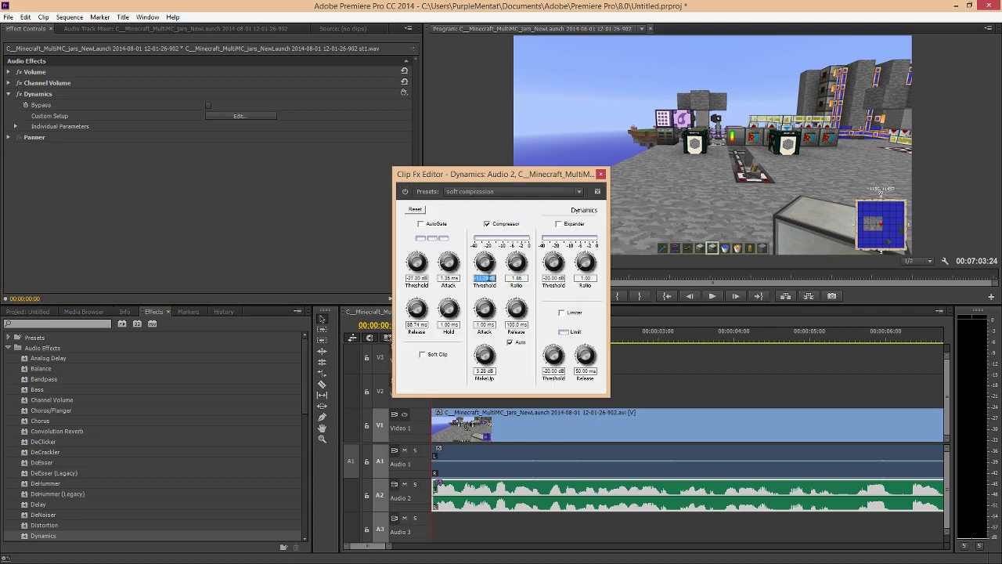
Step: Set the Dynamics compressor to a threshold of -18 dB, a ratio of 3 and a makeup gain of 8 dB
type("--18.00")
key("Tab")
key("BackSpace")
type("3")
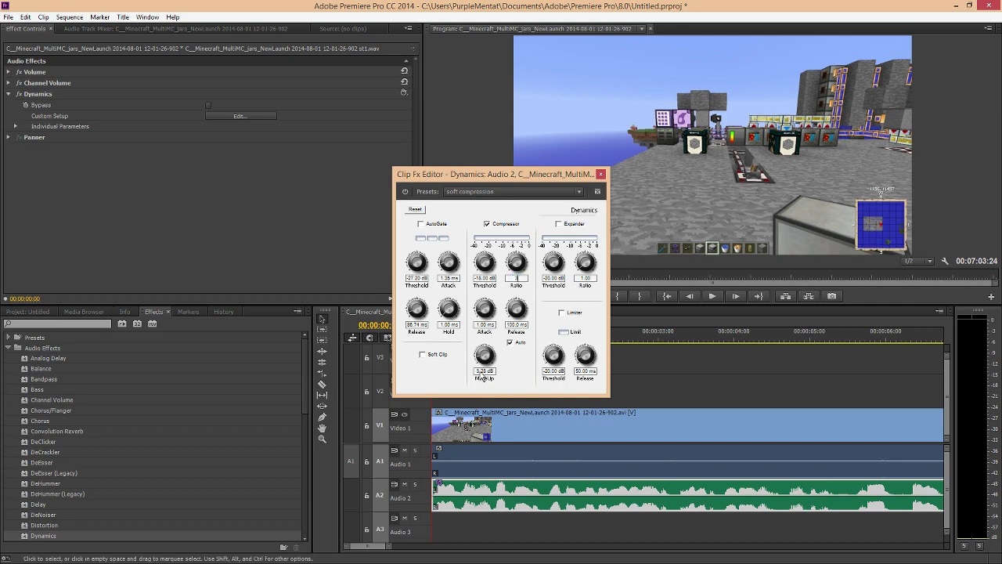
left_click(484, 371)
type("8")
left_click(523, 365)
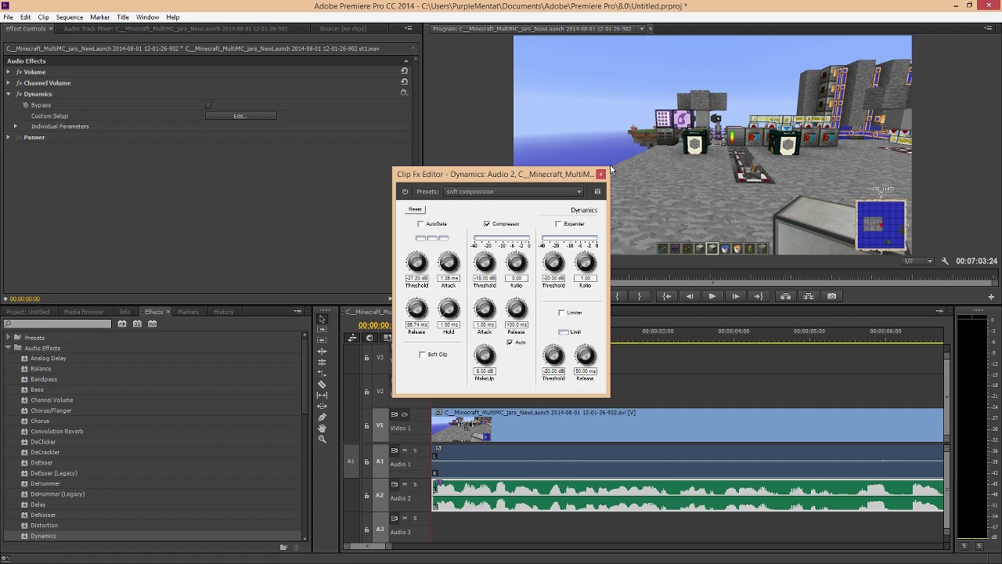
left_click(600, 174)
left_click(662, 365)
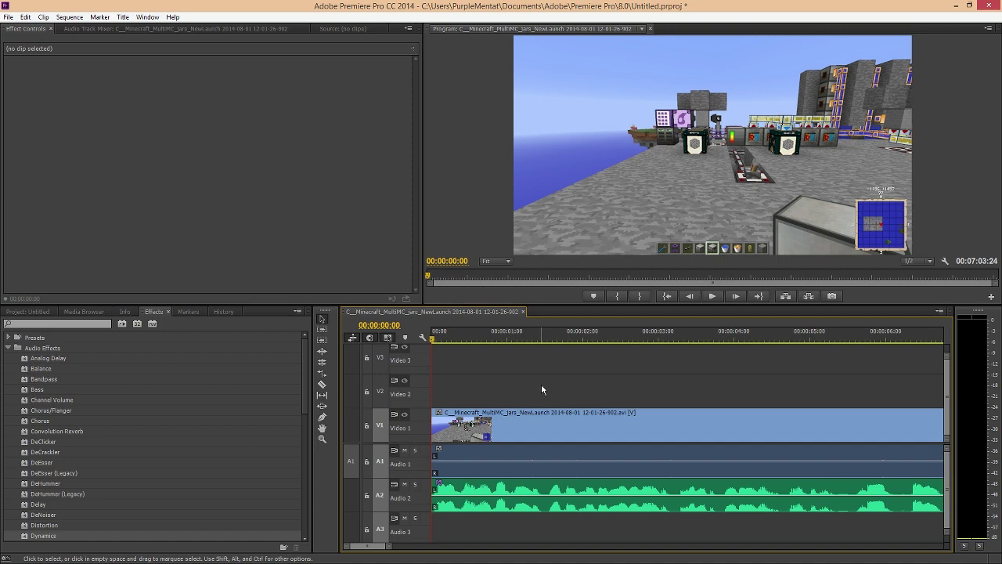
left_click(439, 485)
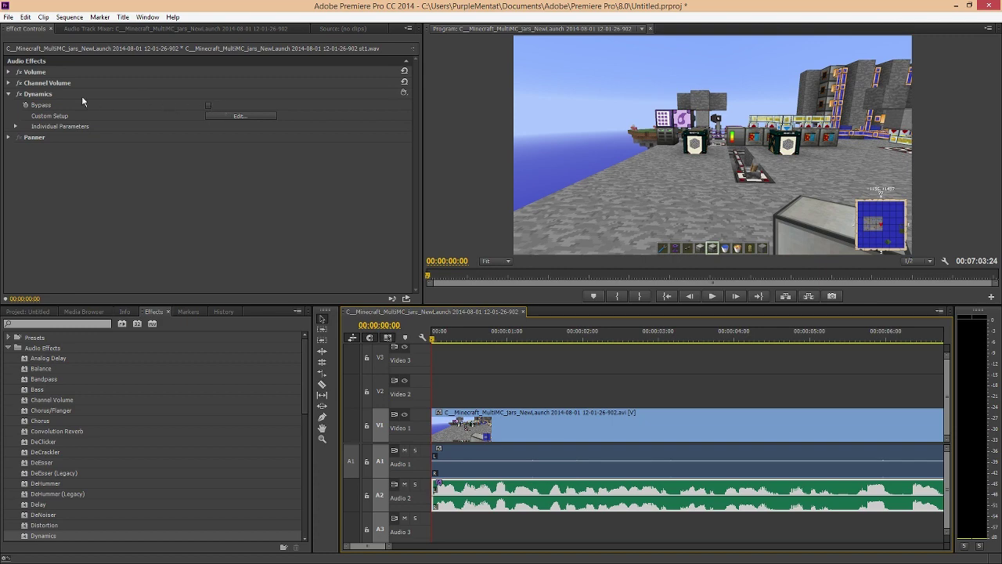
left_click(35, 96)
right_click(36, 98)
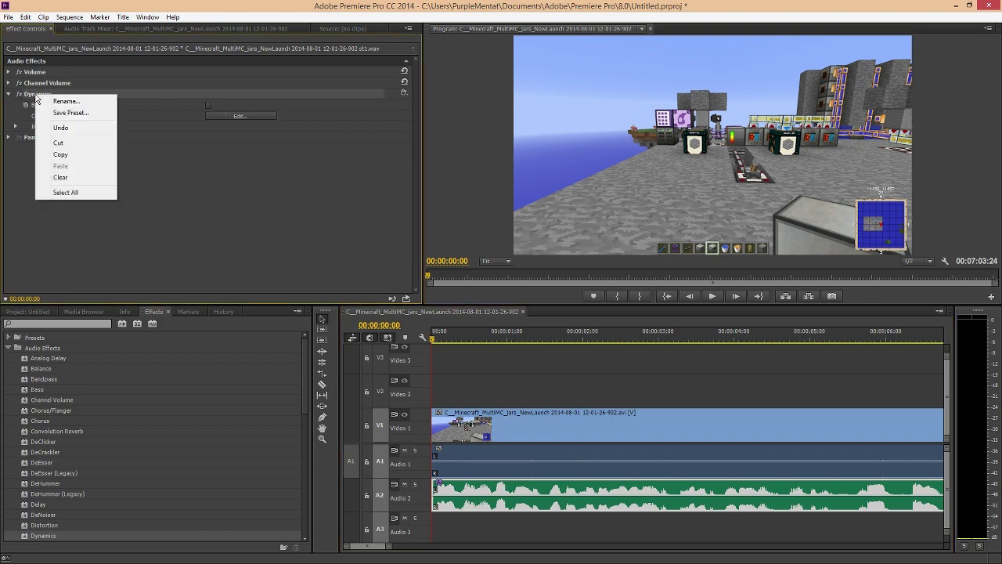
left_click(222, 156)
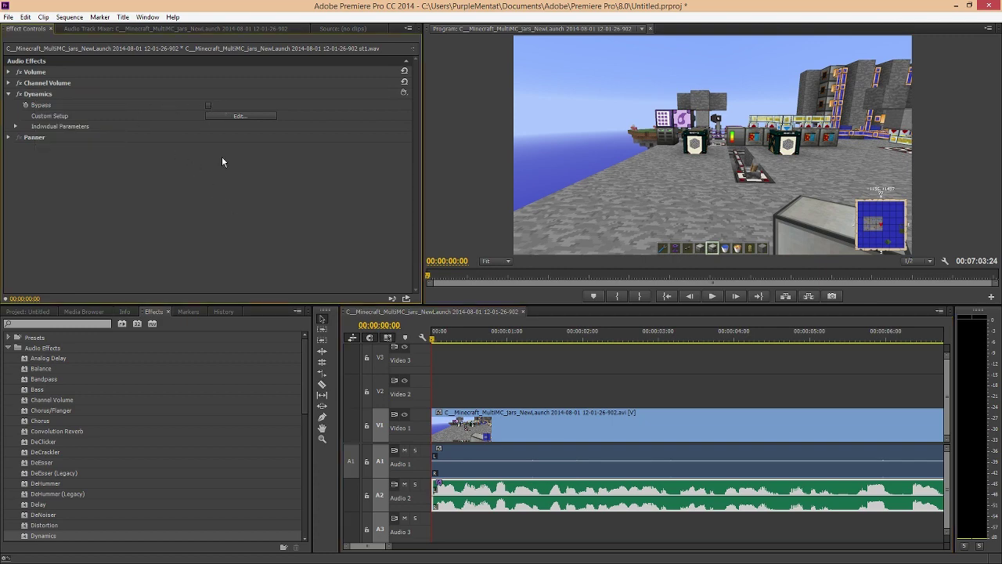
Step: Undo the removal of the voice clip from A2 and reselect the clip
left_click(439, 486)
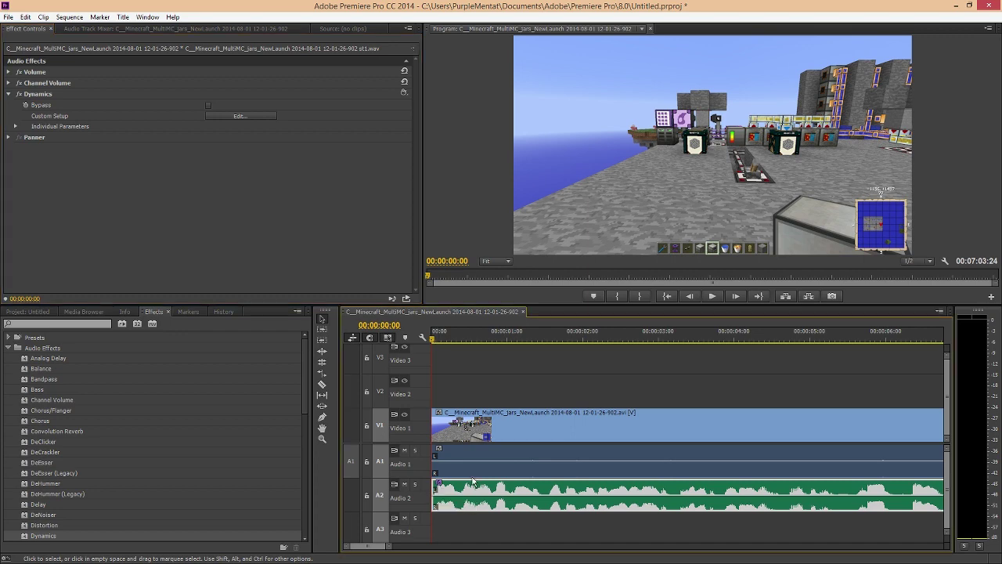
left_click(469, 463)
left_click(454, 492)
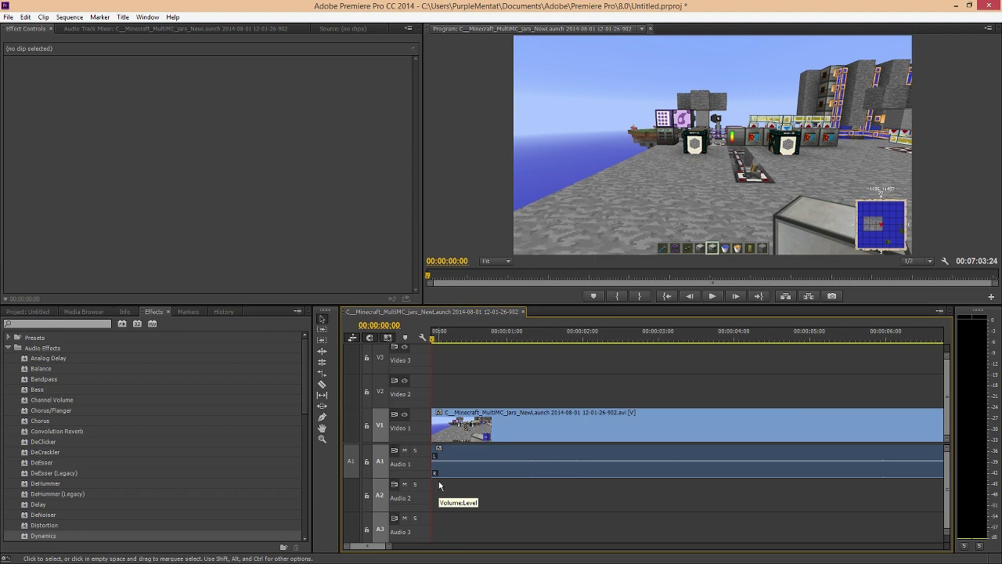
key("ctrl+z")
left_click(446, 485)
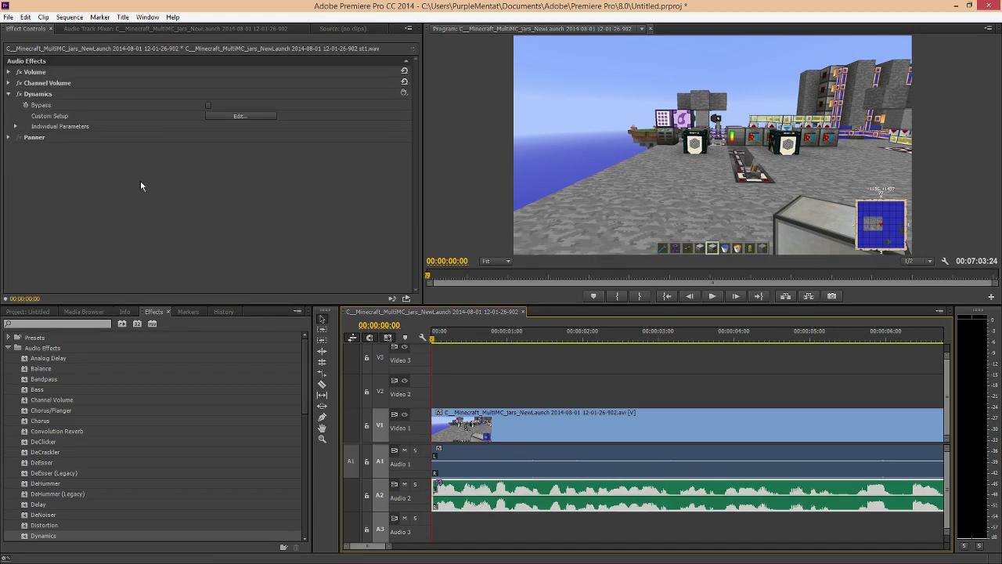
Step: In the voice clip's Dynamics setup, switch the compressor off and on again, and bypass the effect and re-enable it
left_click(249, 116)
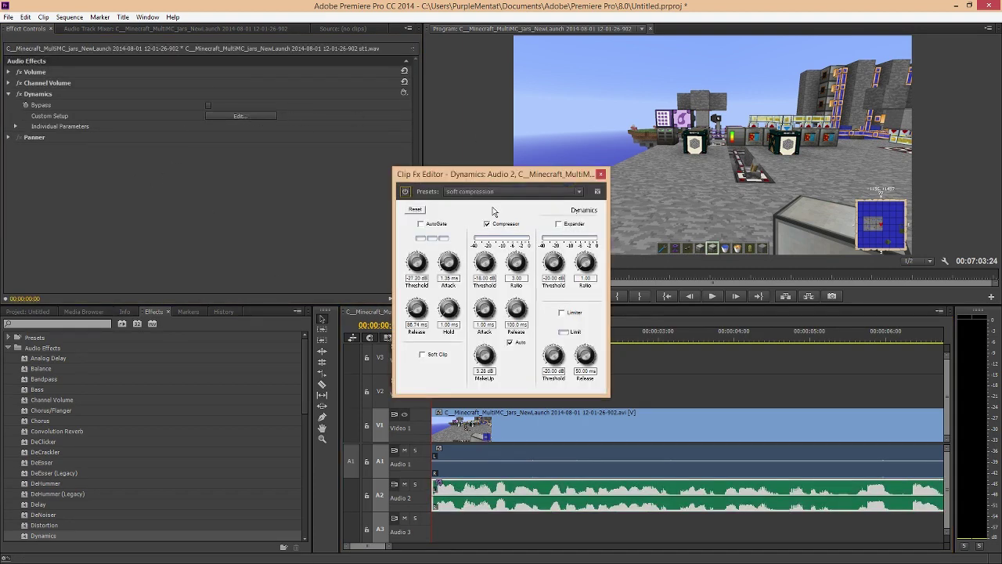
left_click(487, 224)
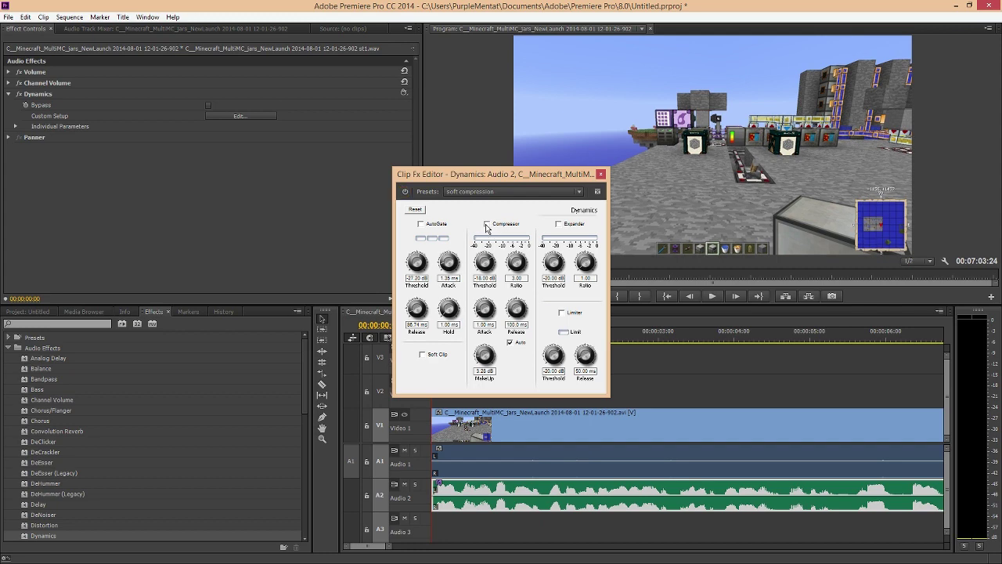
left_click_drag(498, 175, 328, 108)
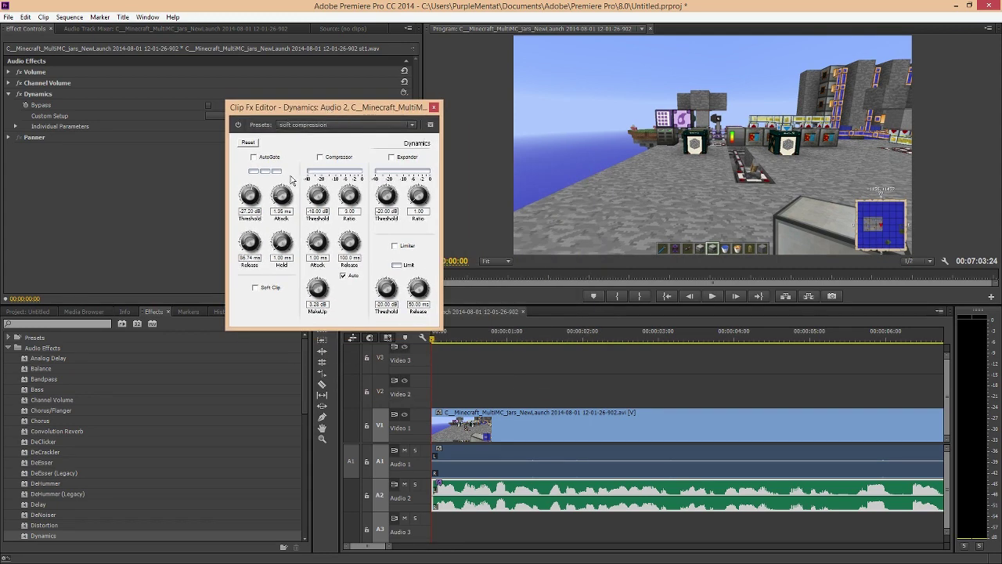
left_click(320, 156)
left_click(238, 125)
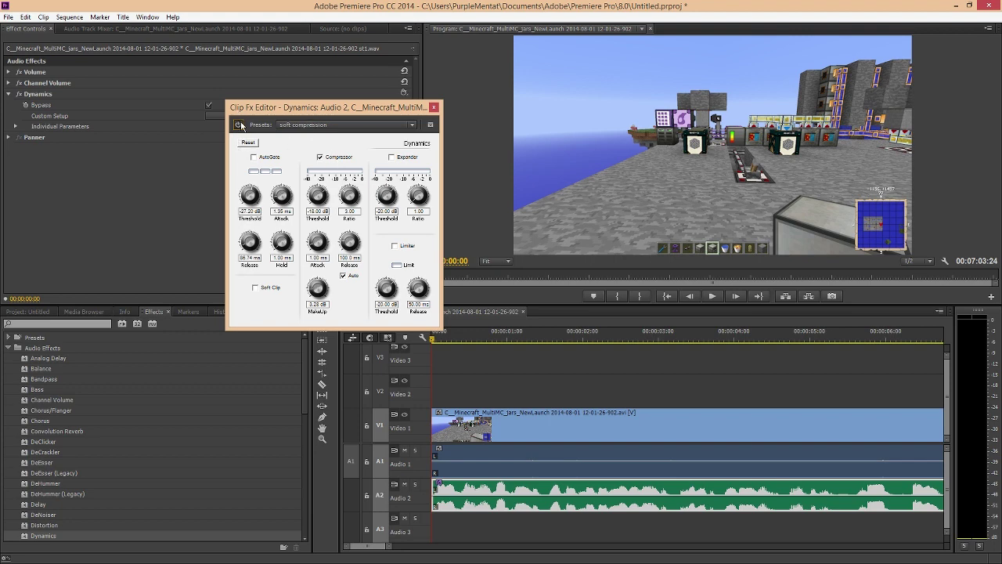
left_click(238, 125)
left_click(434, 107)
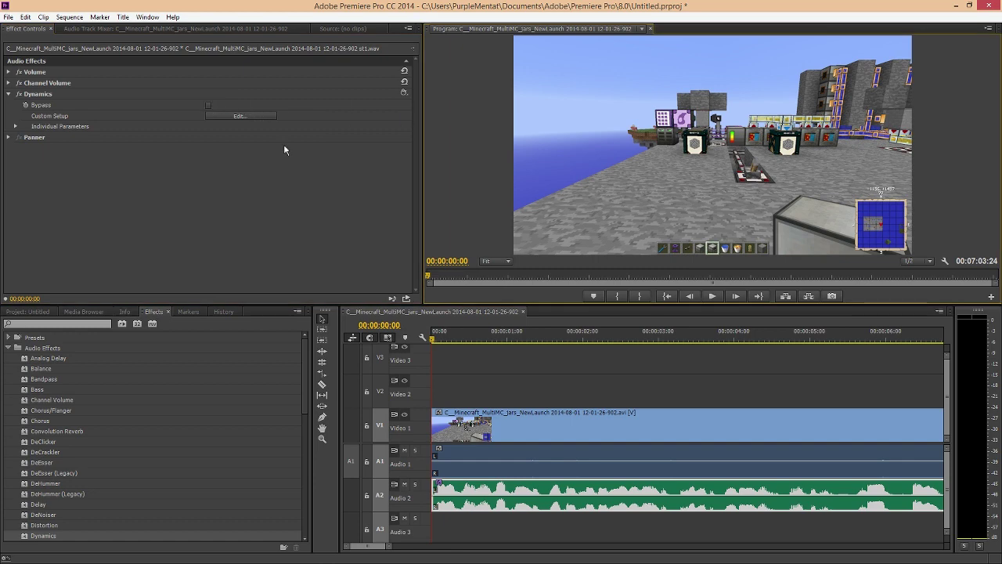
Step: Bypass the Dynamics effect on the voice clip and play the first second or so of the sequence to hear it uncompressed
left_click(208, 105)
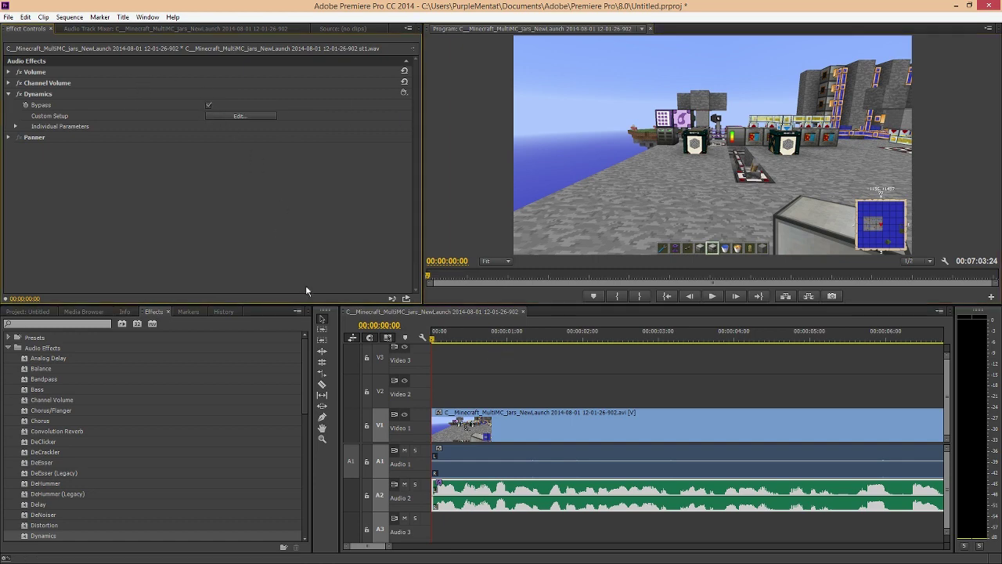
key("space")
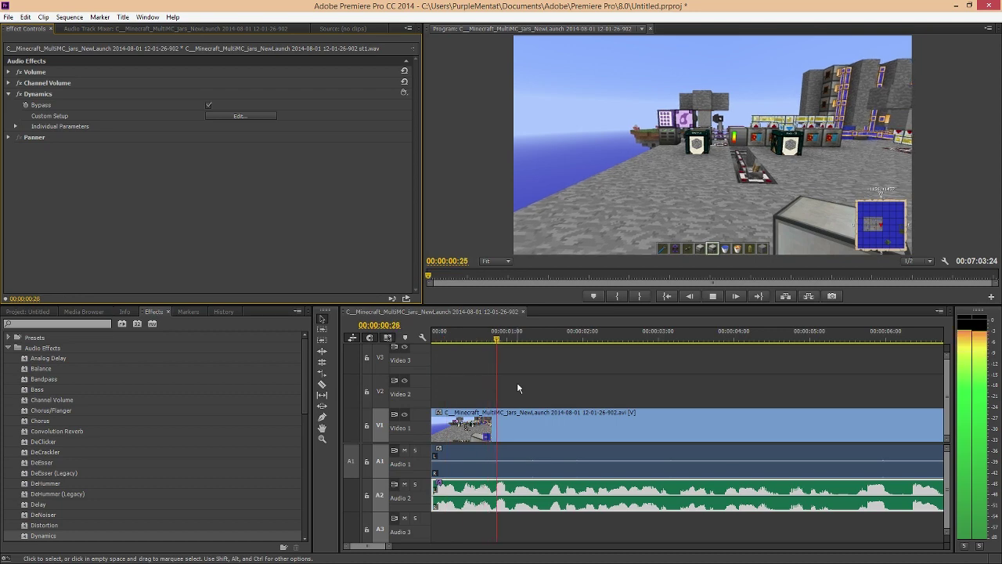
key("space")
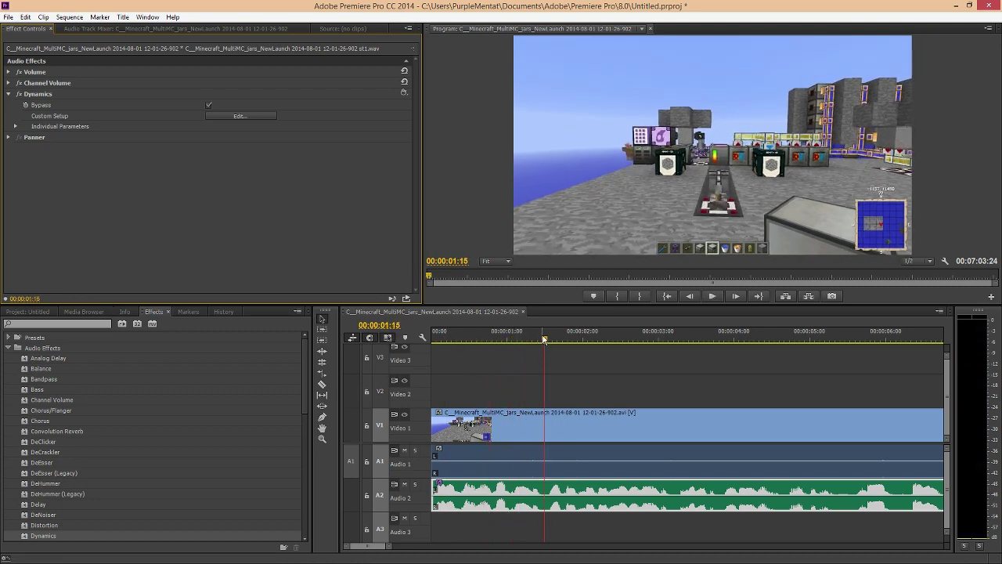
Step: Re-enable the Dynamics effect on the voice clip and play the sequence from its start to hear the compressed voice
key("Home")
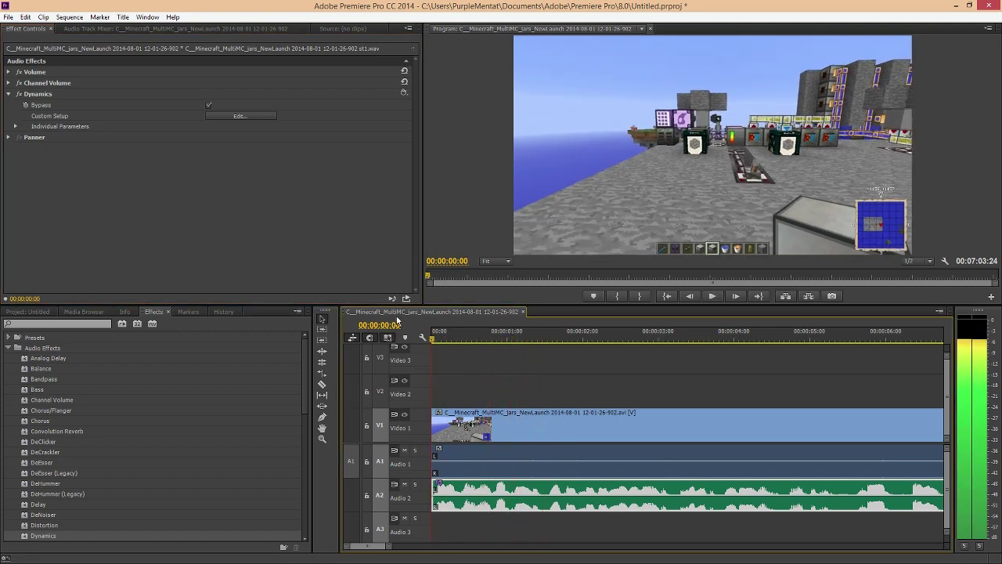
left_click(208, 105)
key("space")
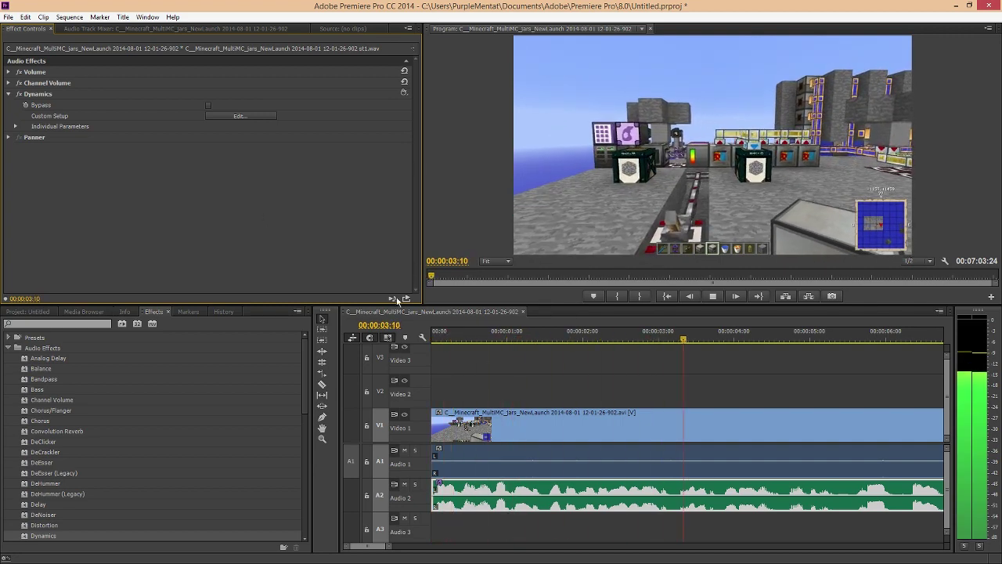
Step: Bypass the voice clip's Dynamics effect and replay the first five seconds or so from the sequence start for comparison
left_click_drag(441, 337, 387, 309)
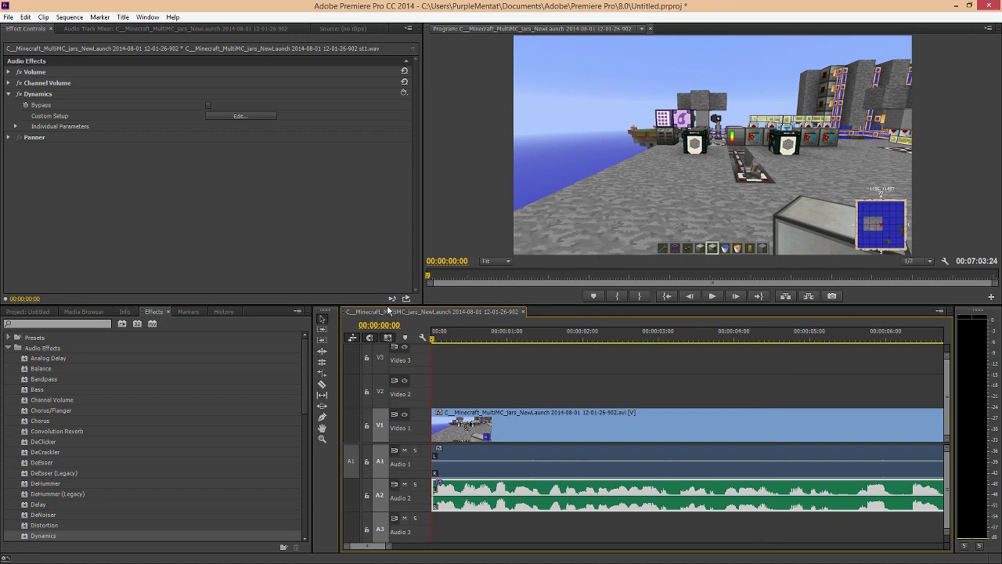
left_click(208, 105)
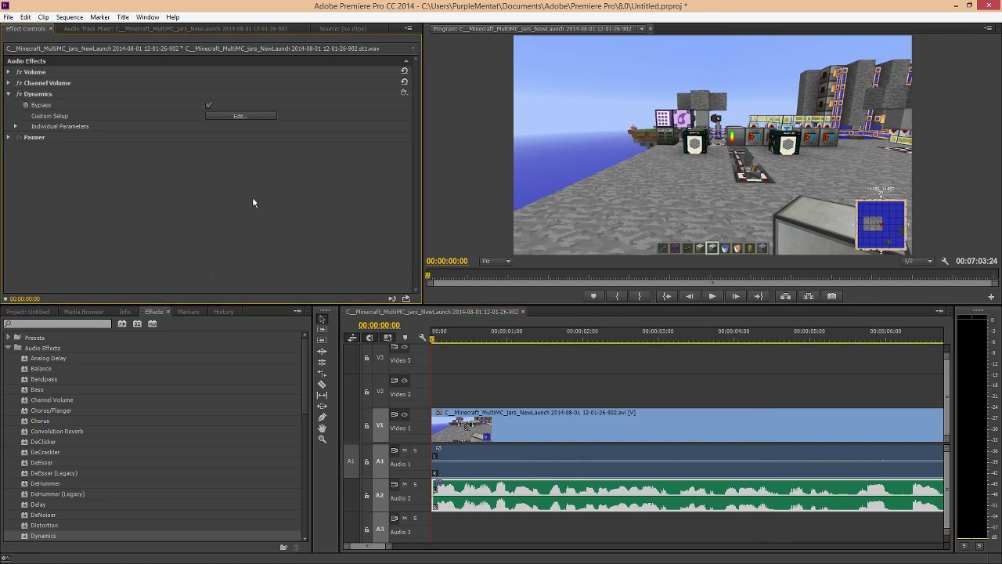
key("space")
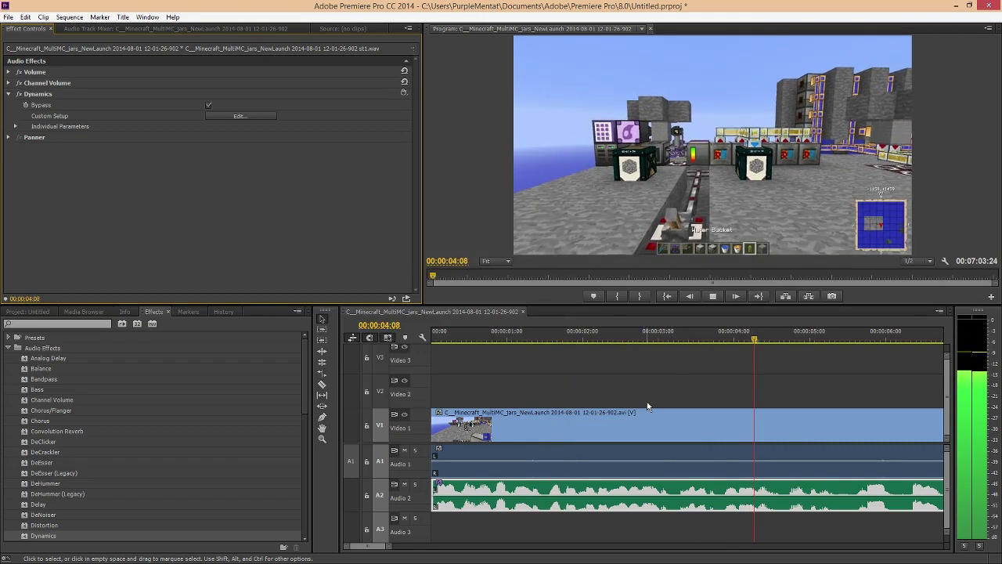
key("space")
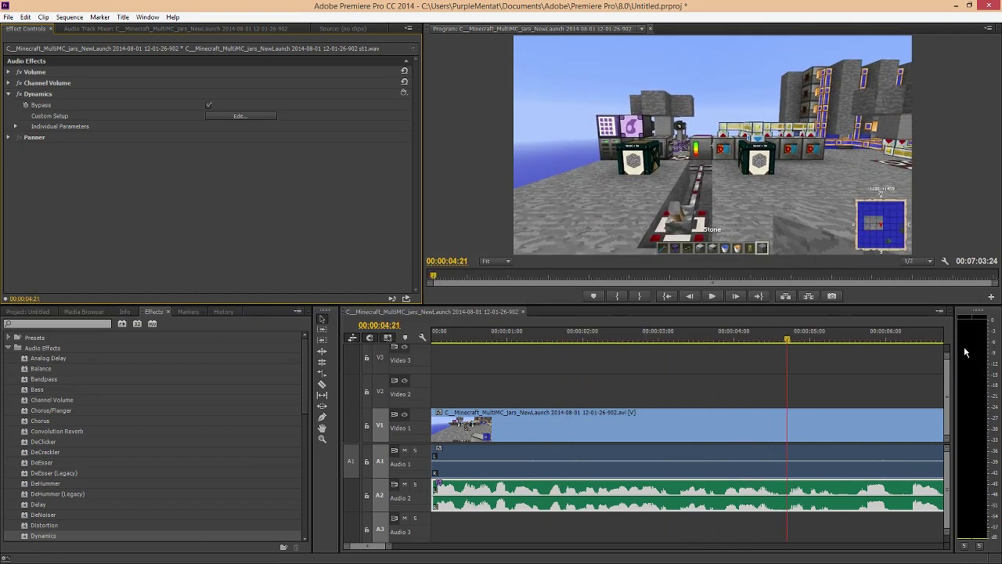